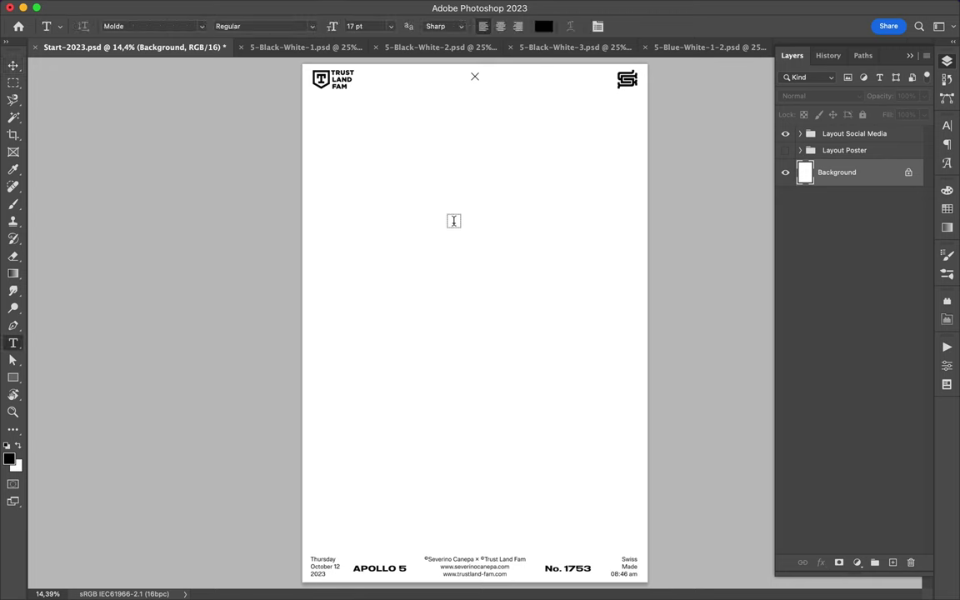
Step: Drag the stencil 5 images from their source documents into the poster and position them
left_click(306, 47)
key("v")
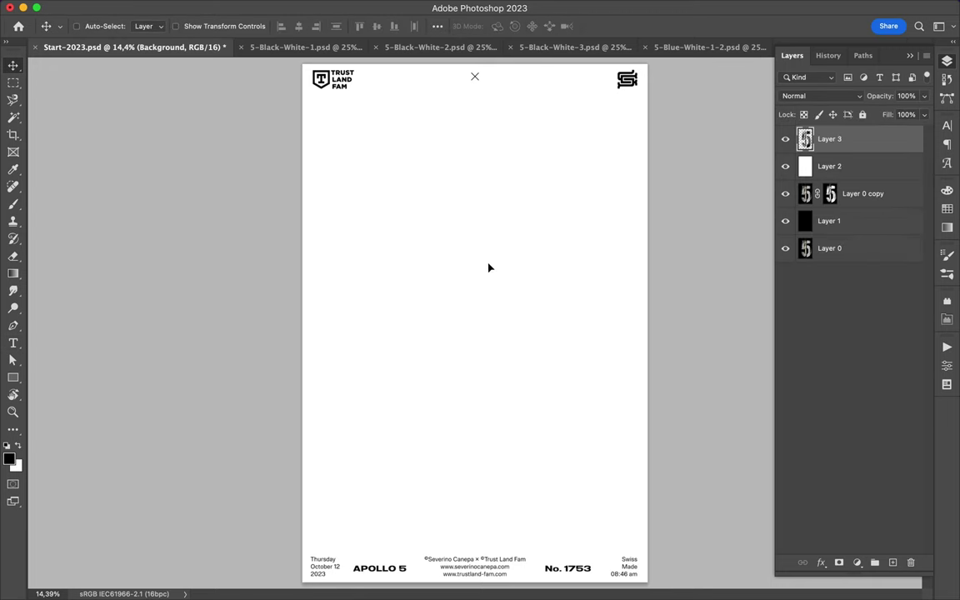
left_click_drag(475, 325, 524, 224)
left_click(179, 47)
left_click(172, 47)
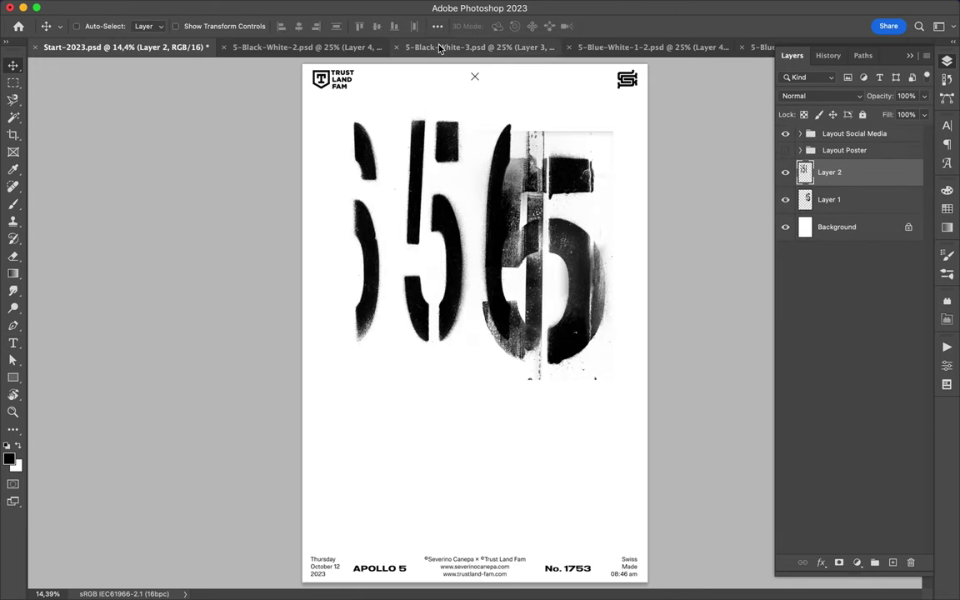
left_click_drag(406, 271, 223, 80)
left_click(223, 46)
left_click(223, 46)
left_click_drag(421, 399, 550, 403)
Step: Shrink Layer 1's 5 to about 38% and reposition the Layer 2 and Layer 5 fives
left_click(829, 281)
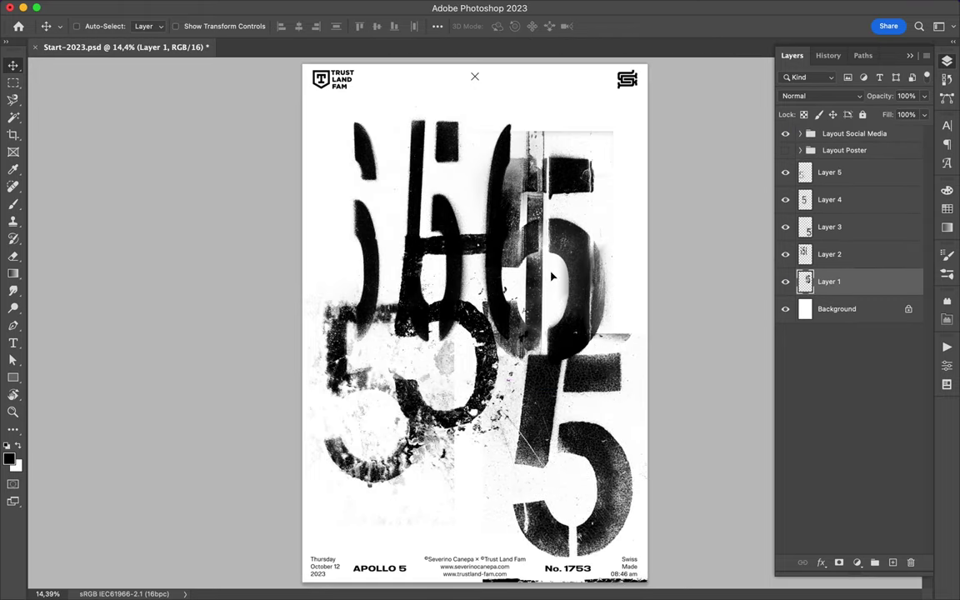
key("ctrl+t")
left_click_drag(575, 121, 573, 291)
key("Return")
mouse_move(520, 309)
left_mouse_down("ctrl")
mouse_move(467, 290)
mouse_move(567, 171)
left_mouse_up("ctrl")
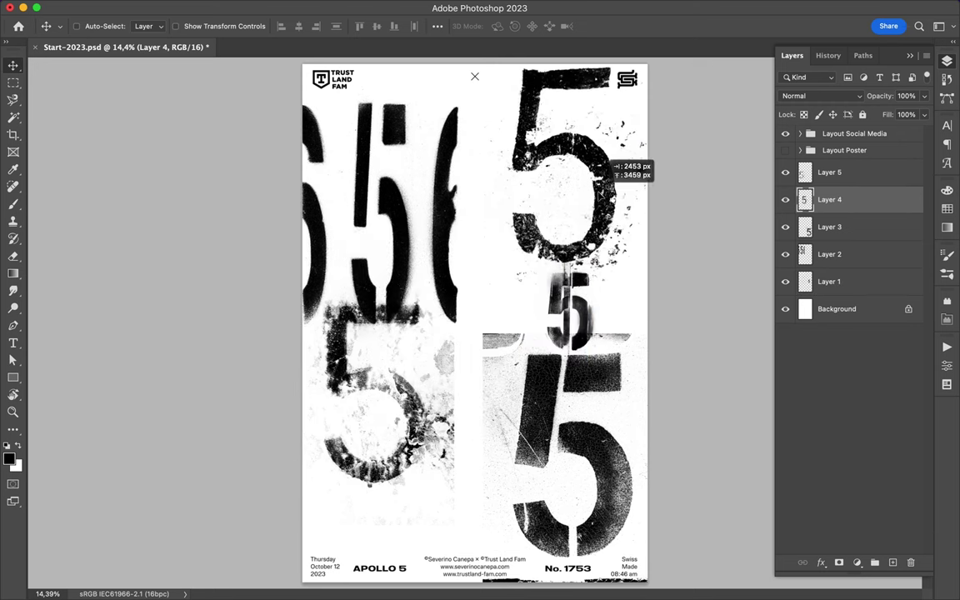
left_click(374, 367, "ctrl")
left_click_drag(374, 367, 367, 412)
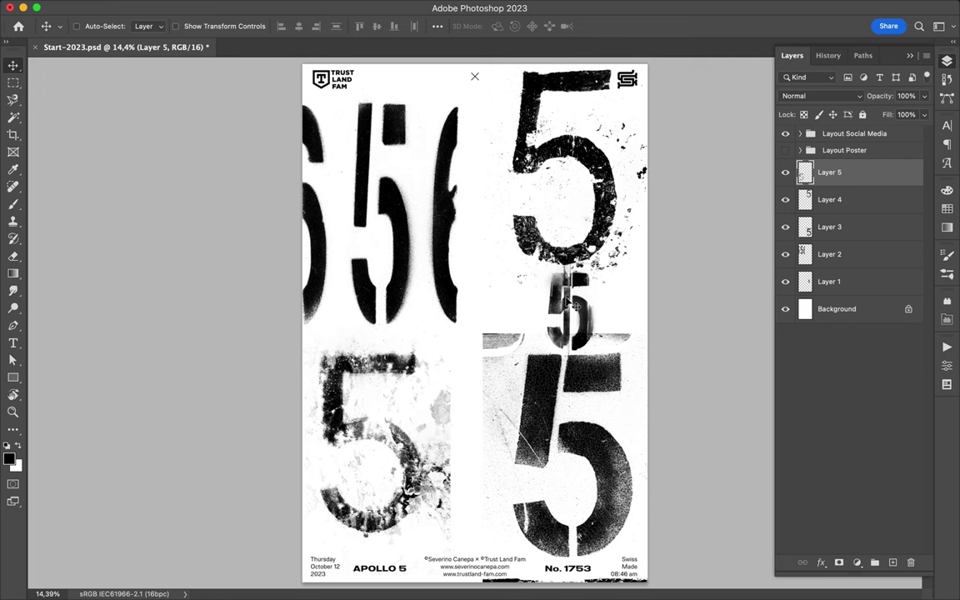
Step: Draw a tall cyan rectangle down the poster's right side above the Background
left_click(836, 309)
left_click(947, 60)
left_click(793, 184)
left_click(947, 60)
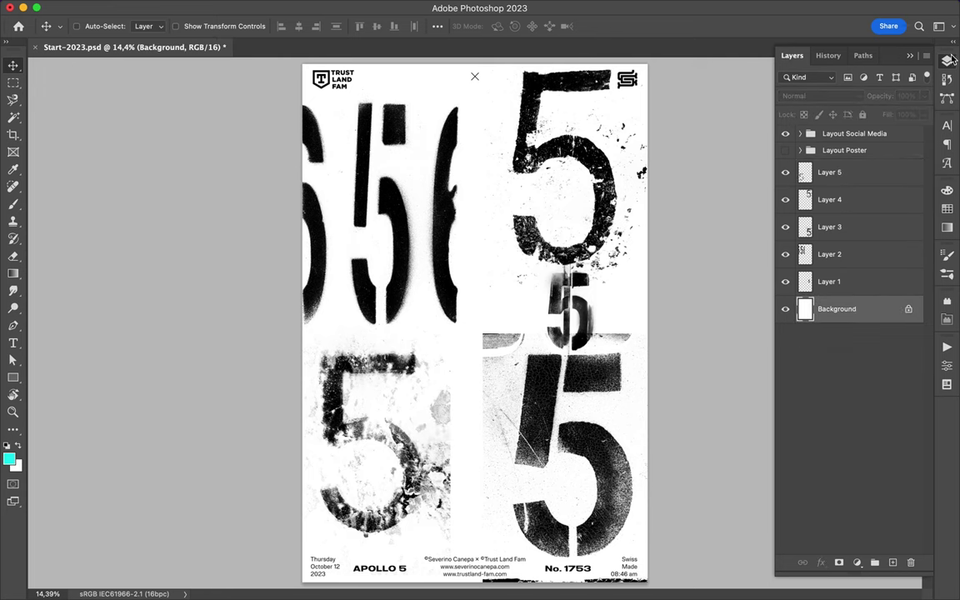
key("p")
scroll(317, 336, "down", 1)
left_click(14, 376)
left_click_drag(508, 105, 623, 540)
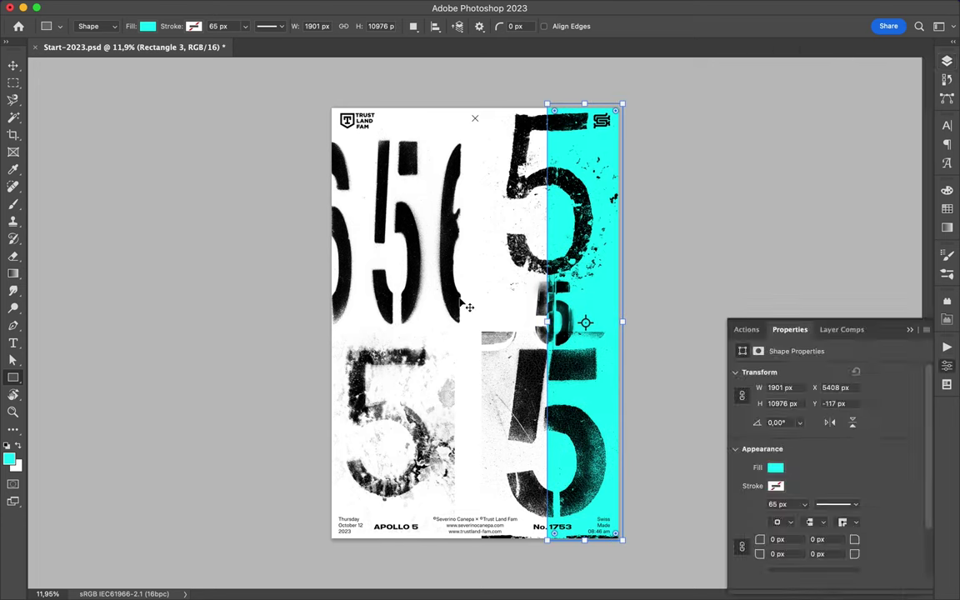
Step: Choose the DryBrush1 brush from the SpoonGraphics-DryBrush-Set
key("b")
left_click(95, 25)
left_click(36, 311)
left_click(105, 337)
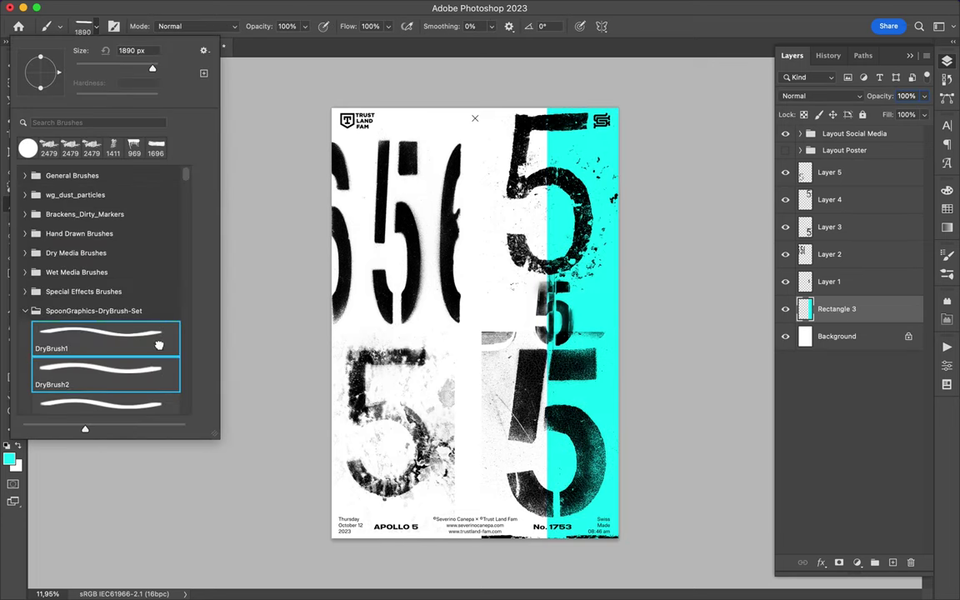
Step: Cycle through several DryBrush presets to roughen the cyan panel's edge
key("Return")
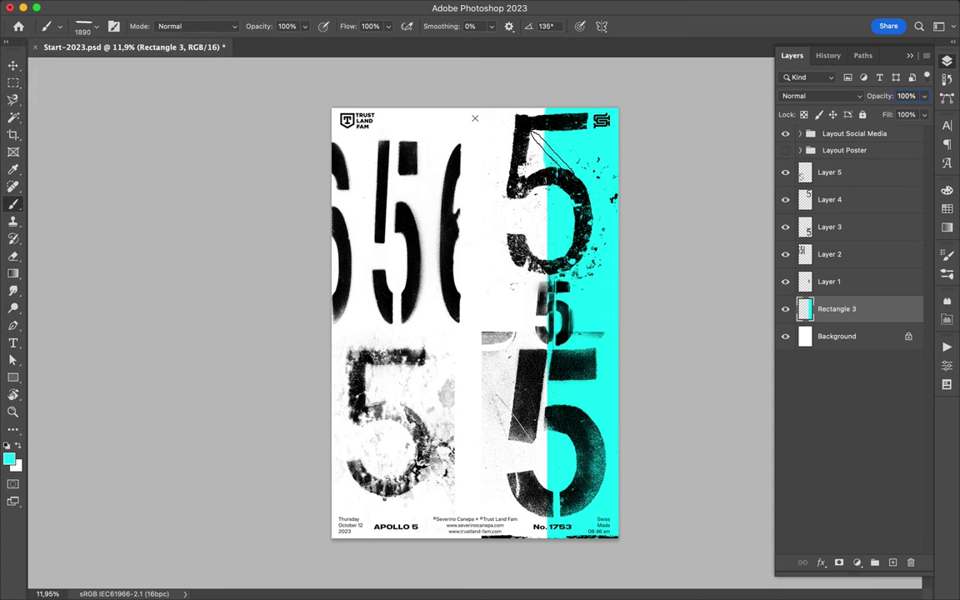
left_click(95, 25)
scroll(83, 333, "down", 1)
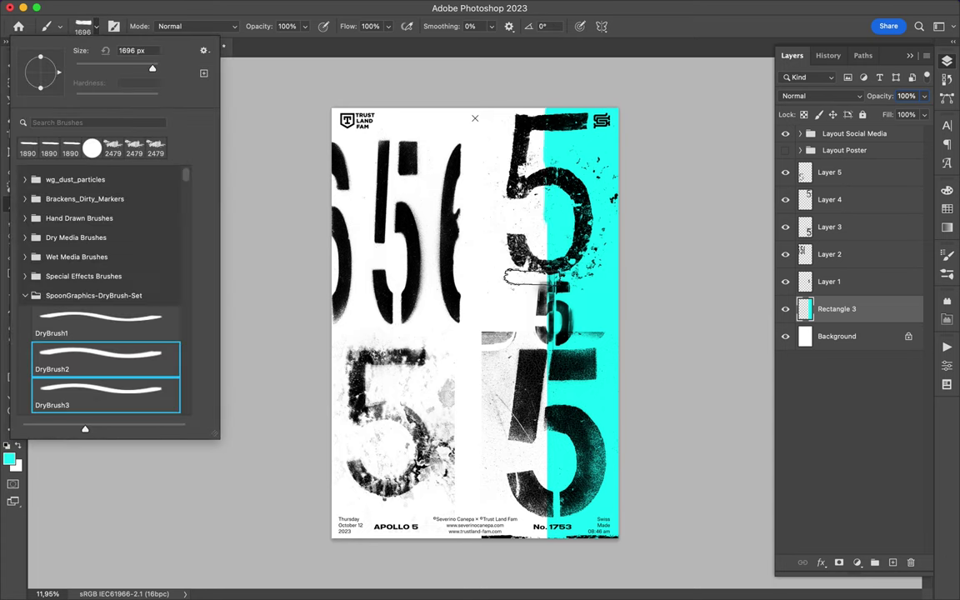
double_click(66, 392)
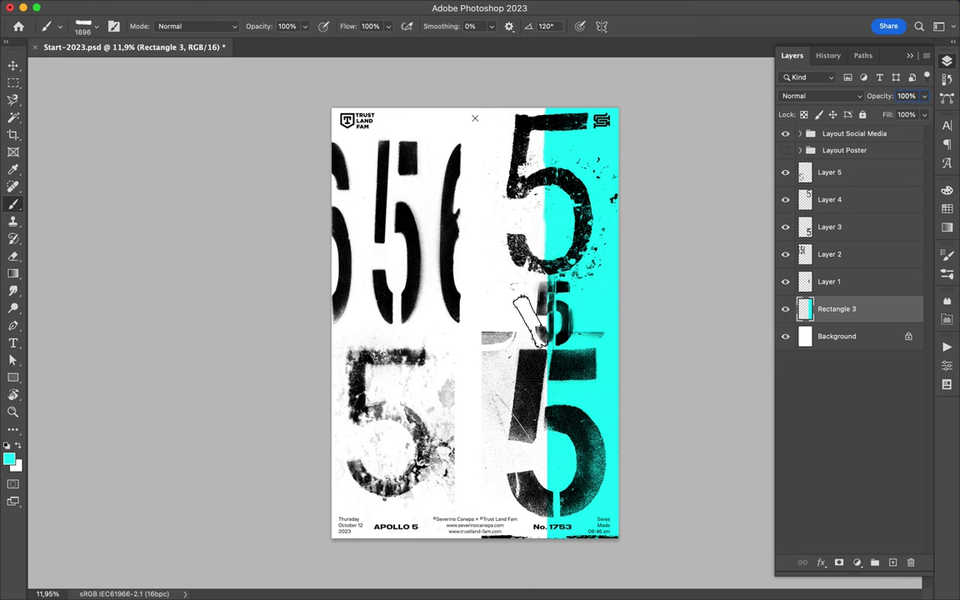
left_click(77, 31)
double_click(84, 325)
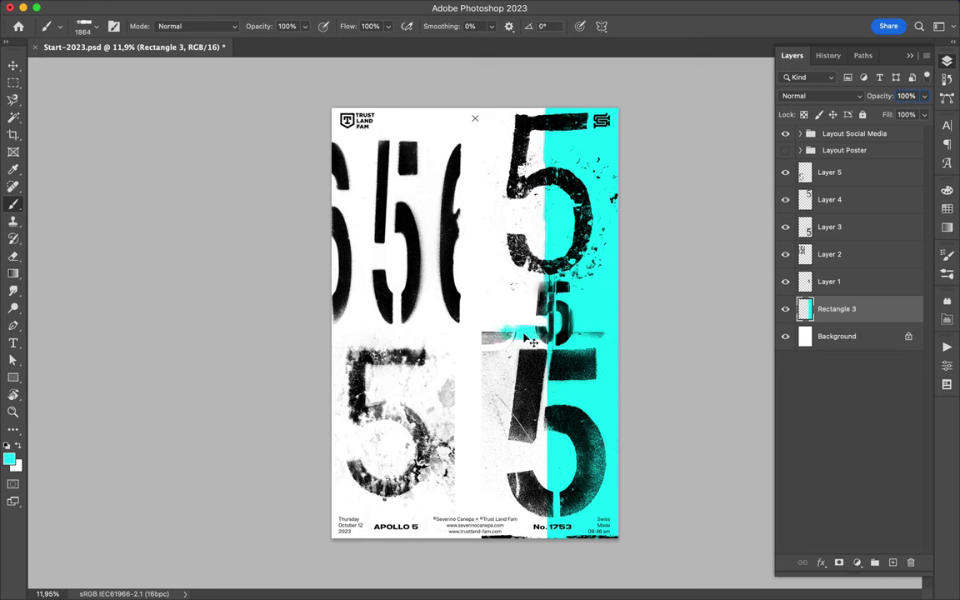
left_click(95, 26)
double_click(83, 358)
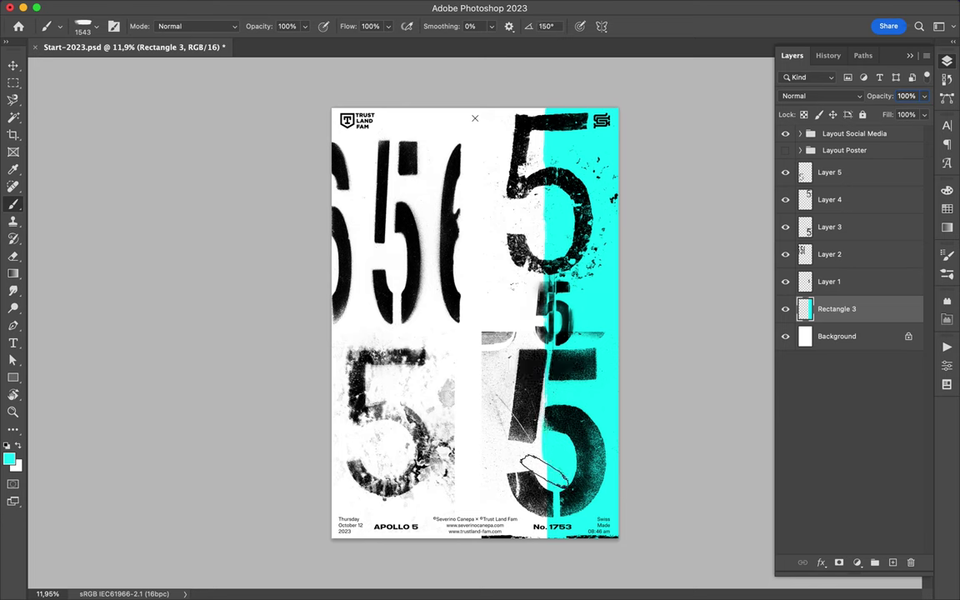
left_click(84, 25)
double_click(107, 336)
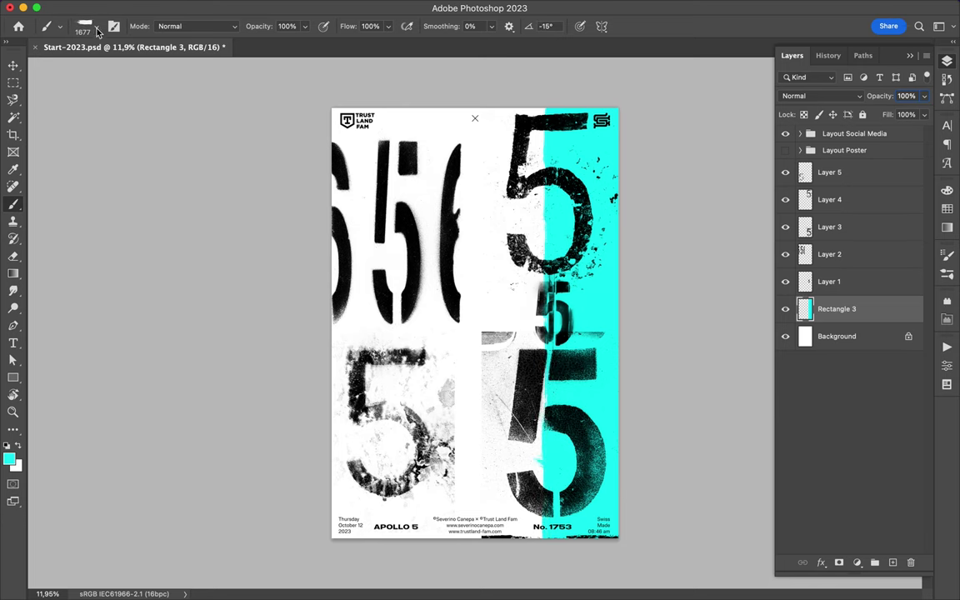
left_click(92, 26)
double_click(83, 387)
Step: Dab cyan spray paint onto the left-centre 5 with a narrow spray brush
left_click(84, 26)
scroll(76, 365, "down", 5)
left_click(77, 370)
left_click(394, 265)
Step: Spray a cyan stroke along the poster bottom with the first Spary Paint II brush
scroll(95, 291, "down", 5)
left_click(96, 248)
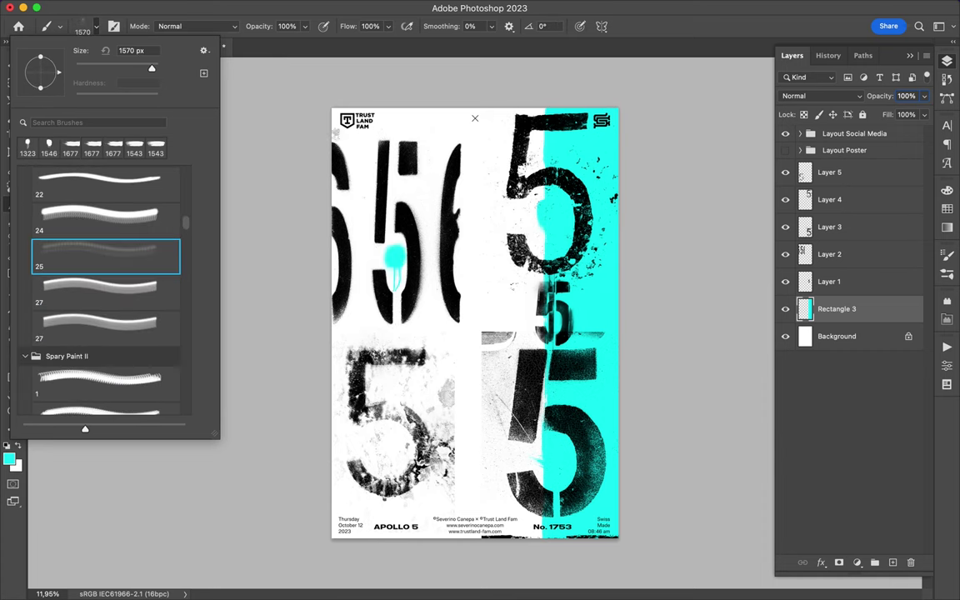
scroll(102, 281, "down", 2)
left_click(102, 280)
left_click_drag(367, 488, 492, 520)
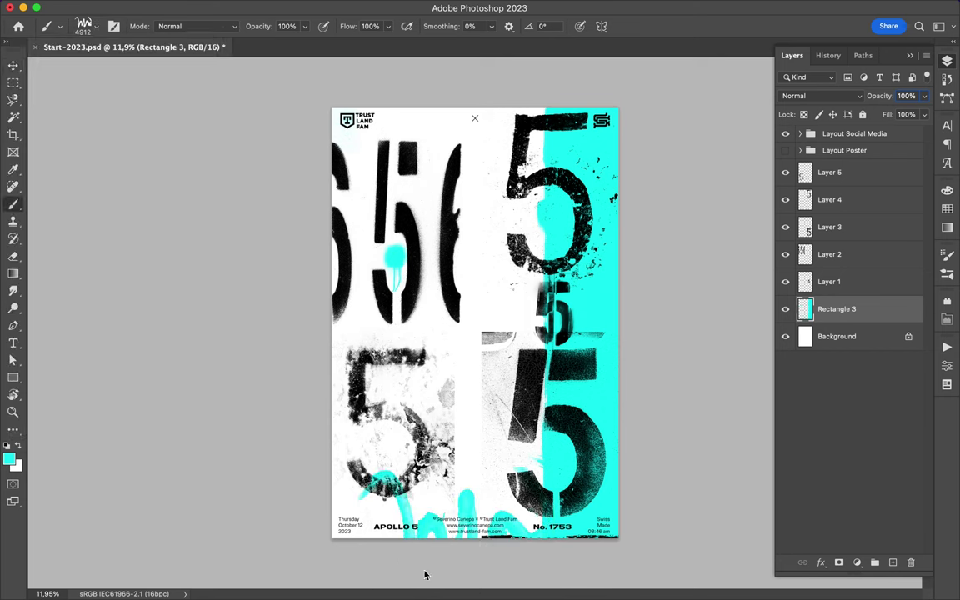
key("v")
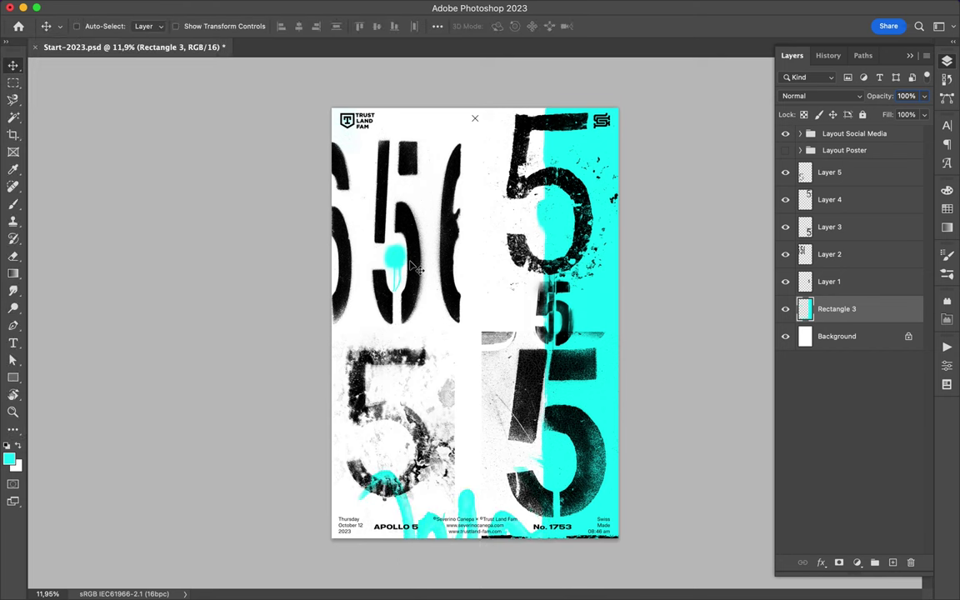
Step: Clip and merge a new Rectangle 4 onto Layer 1 to recolour the small 5
left_click(829, 281)
left_click(13, 378)
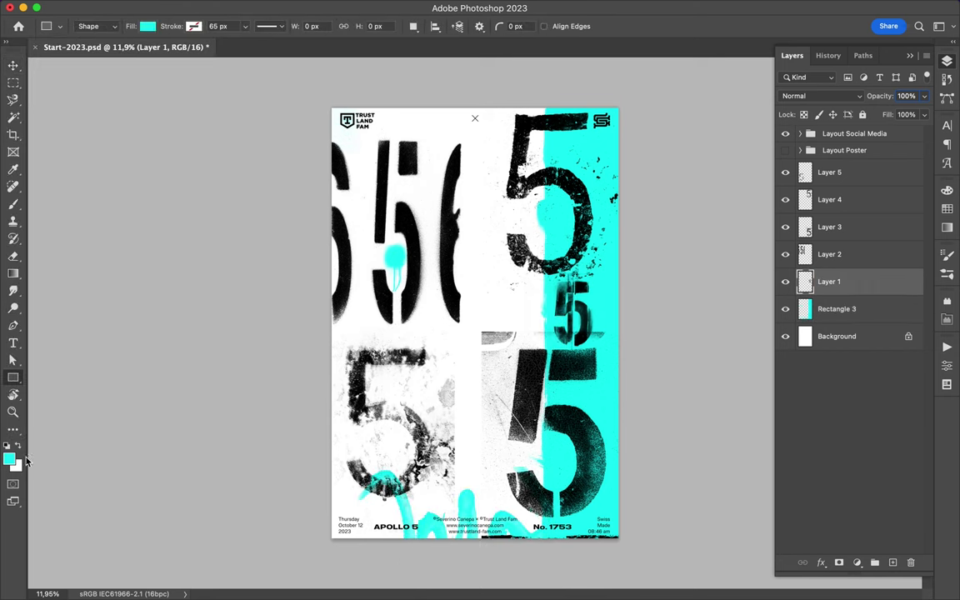
left_click_drag(614, 351, 614, 351)
key("m")
left_click(857, 310, "shift")
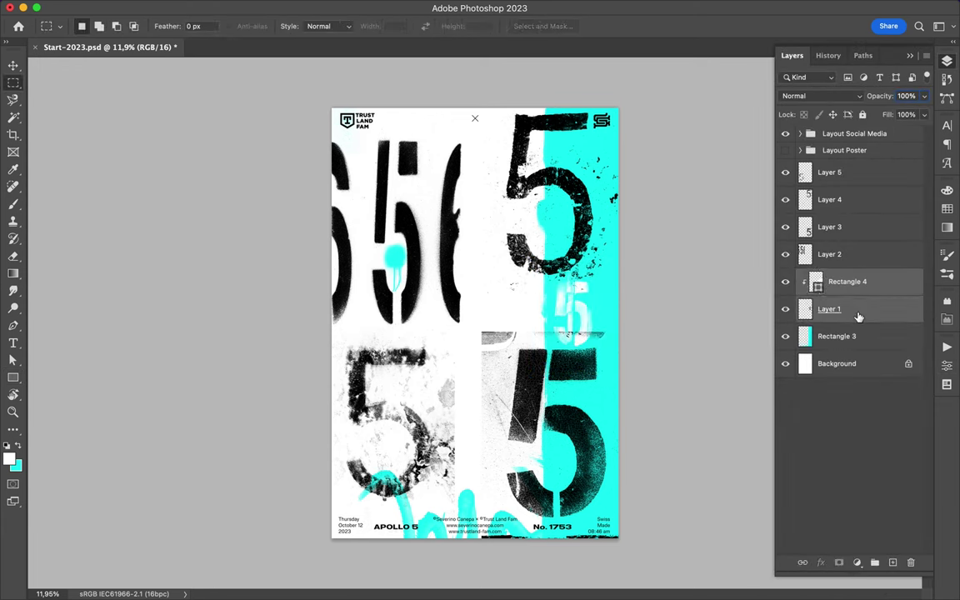
key("ctrl+e")
Step: Nudge the small 5, raise it above Layer 3, and shift Layer 5's 5 toward centre
key("v")
left_click_drag(573, 304, 577, 302)
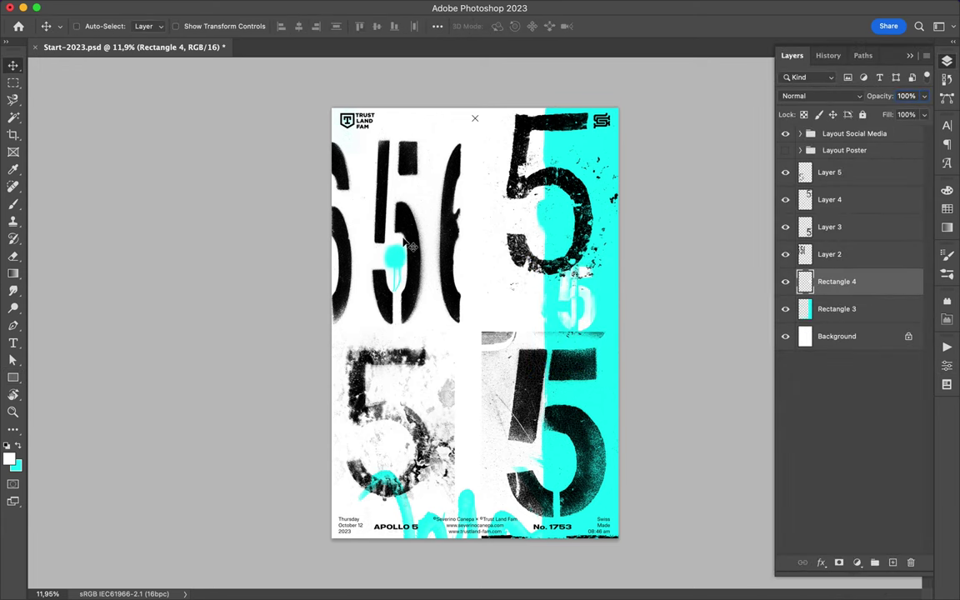
key("ctrl+bracketright")
key("ctrl+bracketright")
left_click(376, 366, "ctrl")
mouse_move(376, 366)
left_mouse_down()
mouse_move(368, 365)
mouse_move(476, 377)
mouse_move(483, 367)
left_mouse_up()
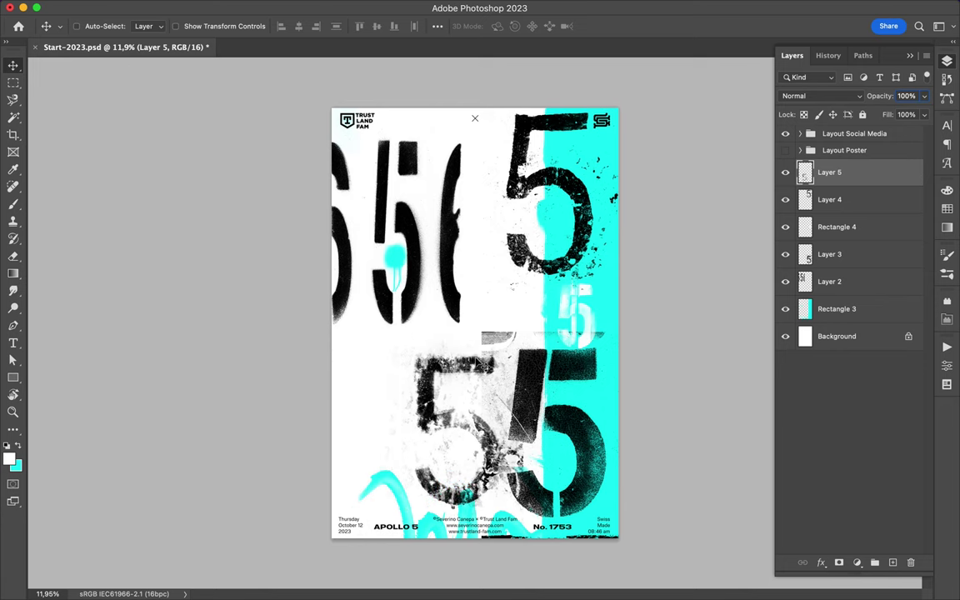
Step: Stamp cyan drips with dripping brush preset 11 on a new layer across the poster top
key("b")
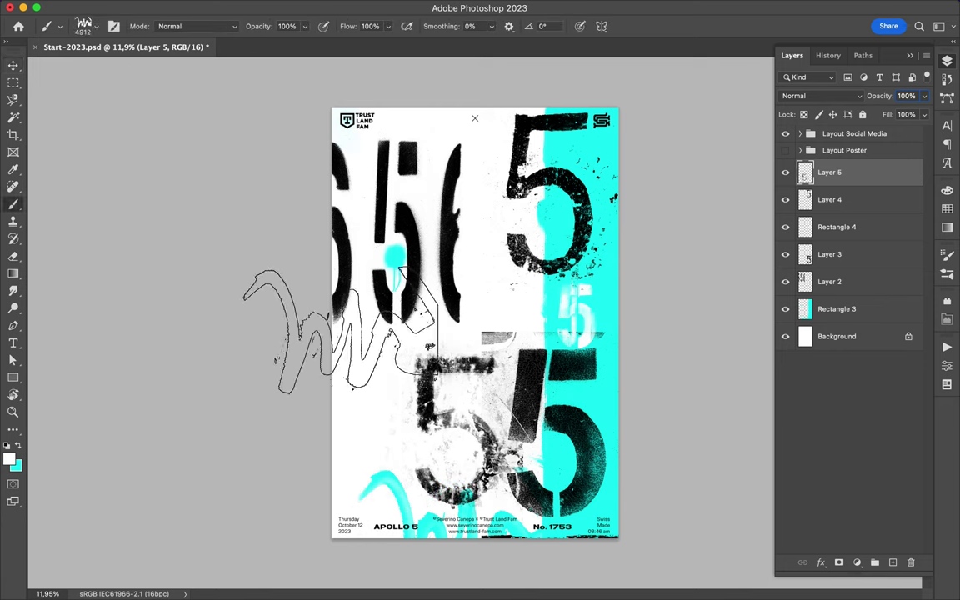
left_click(89, 26)
scroll(111, 349, "down", 5)
left_click(103, 310)
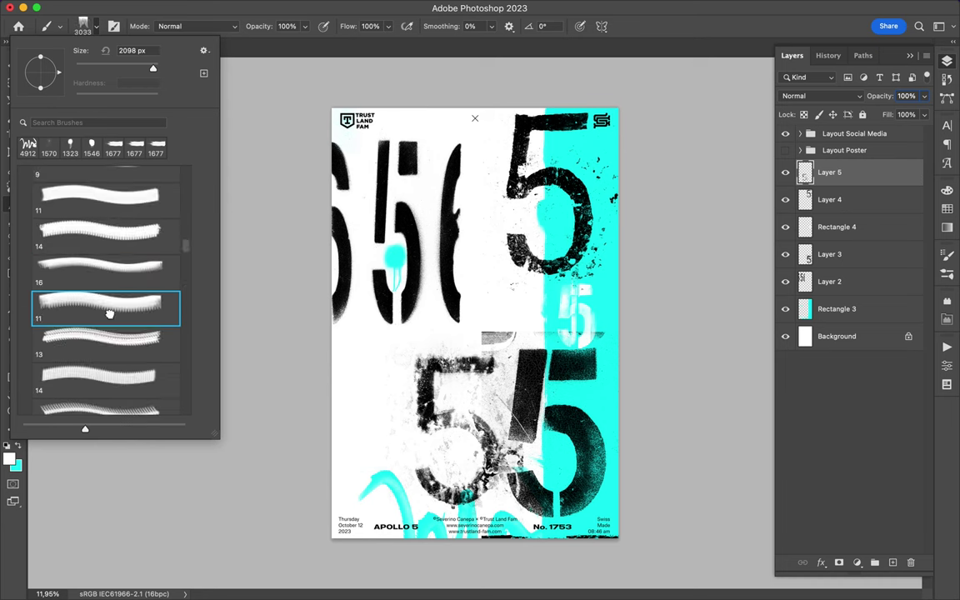
key("Return")
key("x")
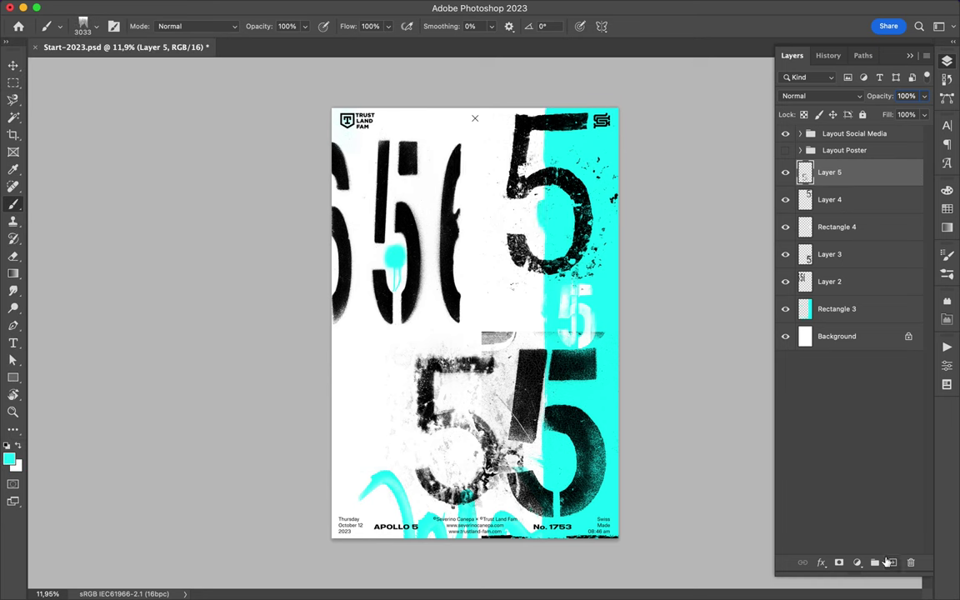
key("ctrl+shift+alt+n")
left_click(497, 167)
key("v")
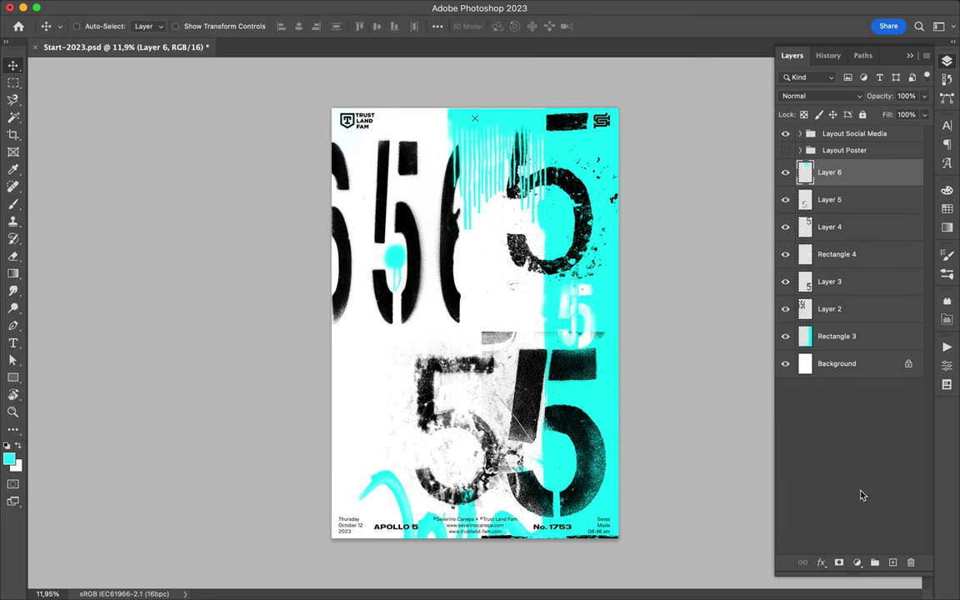
Step: Step to another brush preset and bring up the colour swatches
key("b")
left_click(87, 26)
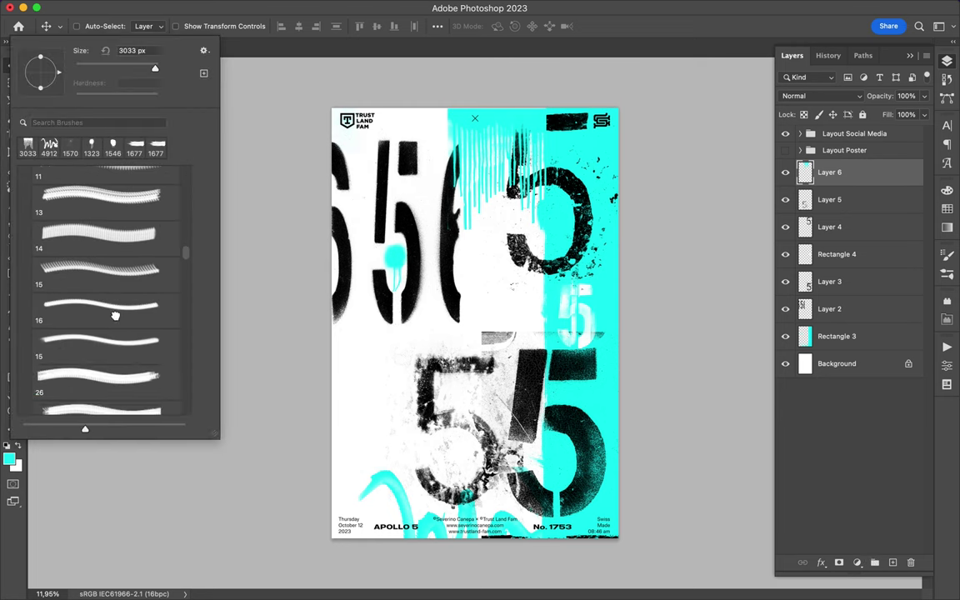
key("period")
key("period")
key("period")
left_click(947, 208)
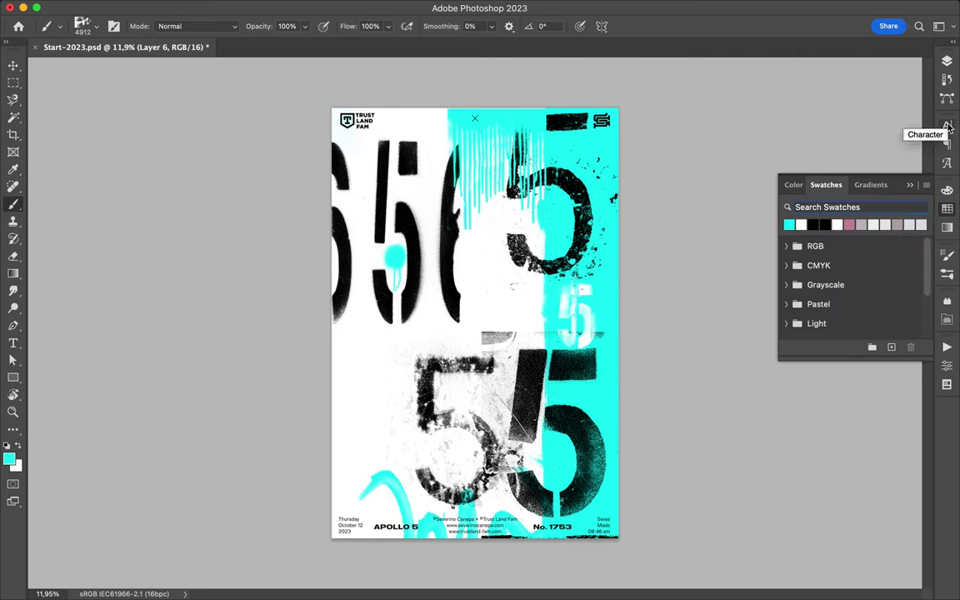
Step: Pick light grey and paint a soft grey stroke on a new layer above Background
left_click(947, 126)
left_click(946, 191)
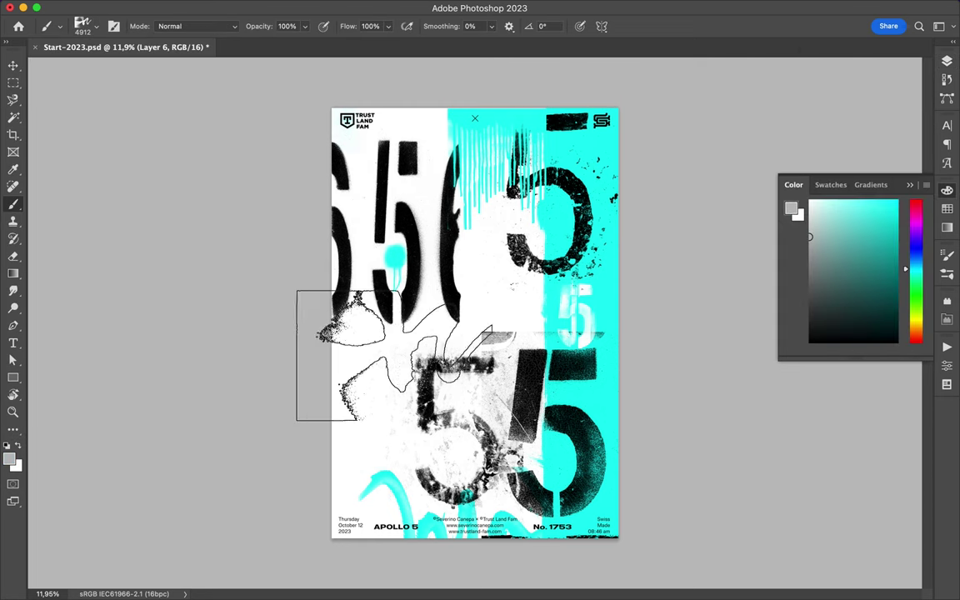
key("F7")
left_click(871, 363)
key("ctrl+shift+alt+n")
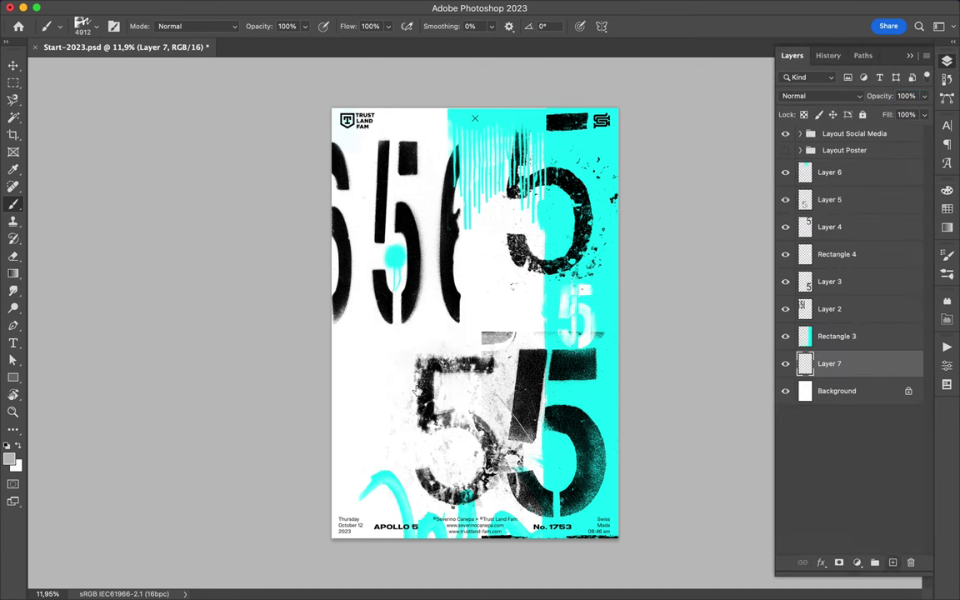
key("v")
mouse_move(363, 372)
left_mouse_down()
mouse_move(416, 371)
mouse_move(467, 491)
left_mouse_up()
Step: Stamp grey drips under the 6 and along the poster bottom, using dripping preset 22
key("b")
left_click(84, 26)
left_click(83, 26)
left_click(103, 400)
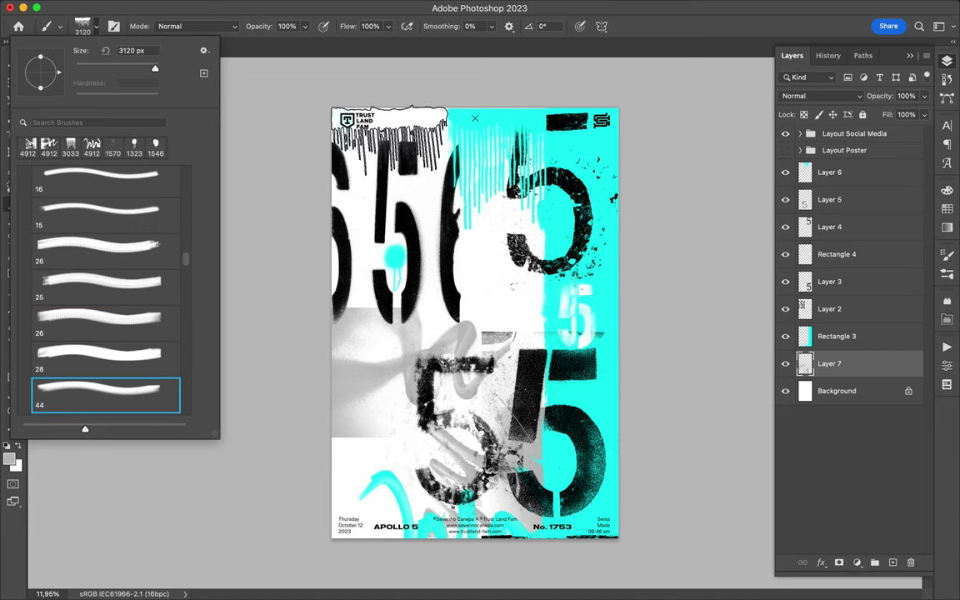
key("Return")
left_click(371, 319)
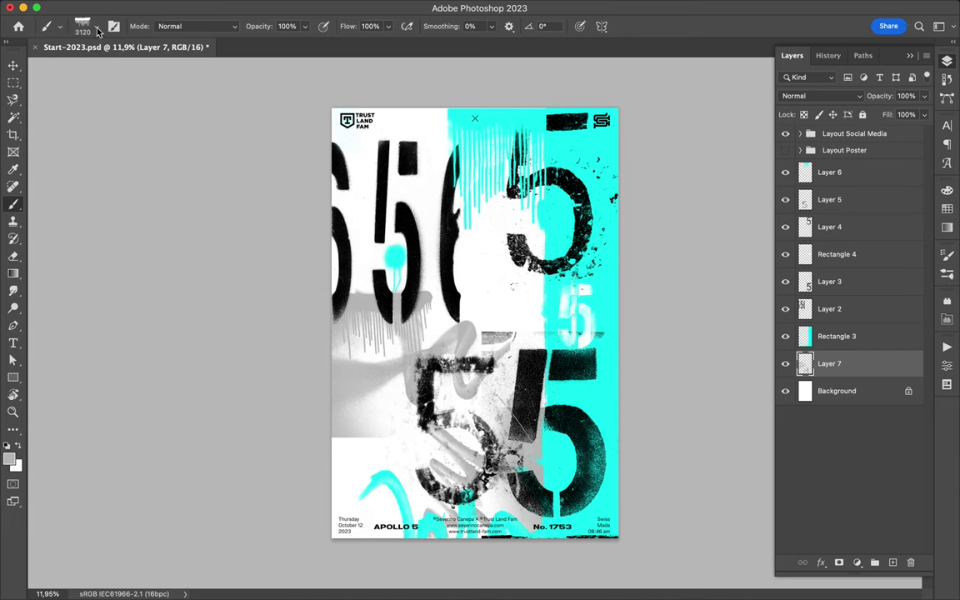
left_click(83, 26)
left_click(105, 304)
key("Return")
left_click(442, 471)
Step: Try dripping brush presets 25, 47 and 48 for further grey drips
left_click(83, 26)
left_click(112, 329)
key("Return")
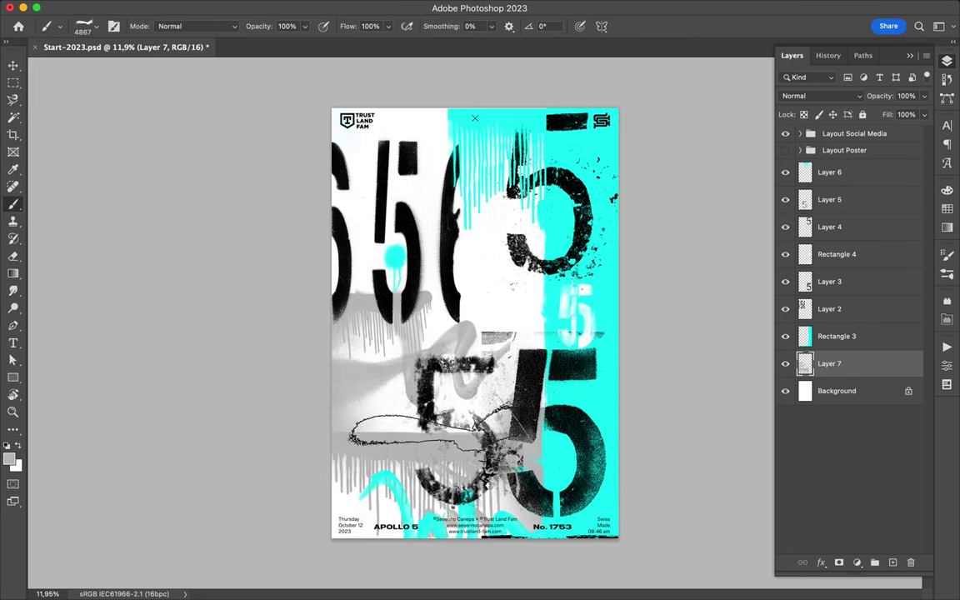
left_click(84, 26)
scroll(105, 333, "down", 2)
left_click(105, 394)
scroll(108, 334, "down", 3)
left_click(109, 288)
key("Return")
Step: Select the Mask Fold 1 brush and add two new empty layers on top
left_click(83, 26)
scroll(107, 249, "down", 3)
scroll(92, 308, "down", 3)
scroll(66, 313, "down", 3)
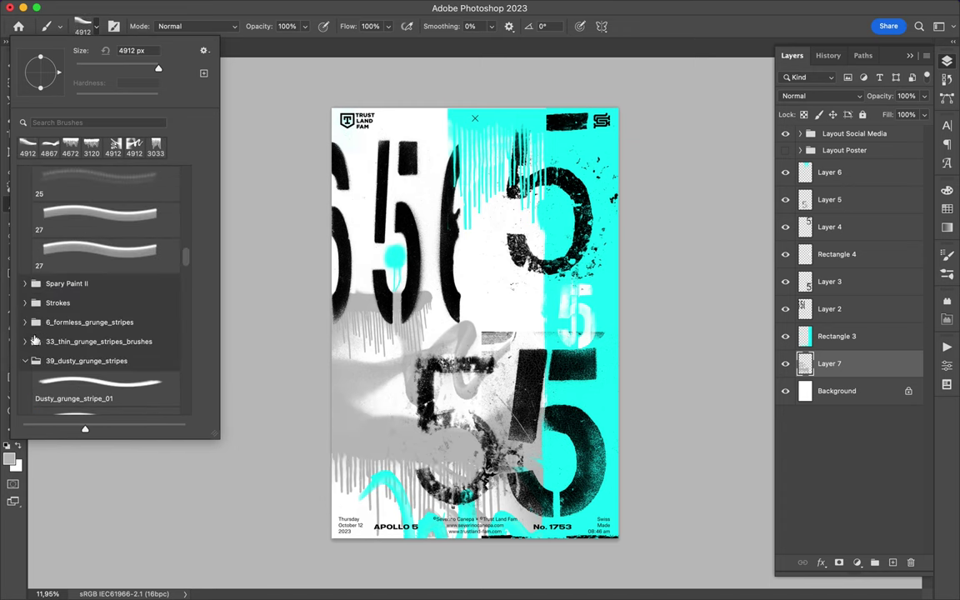
scroll(42, 315, "down", 3)
left_click(37, 315)
left_click(67, 331)
key("Return")
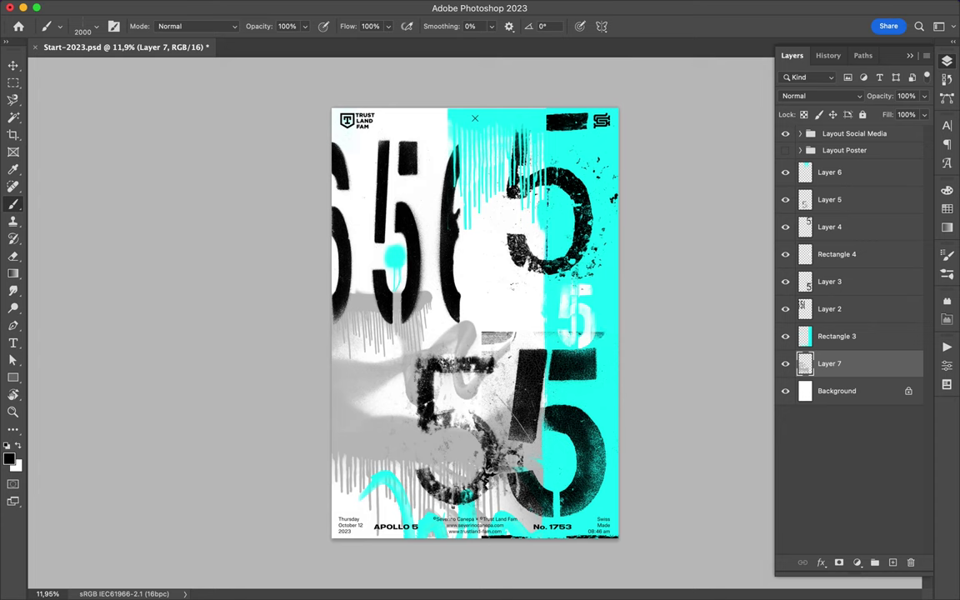
key("ctrl+shift+alt+n")
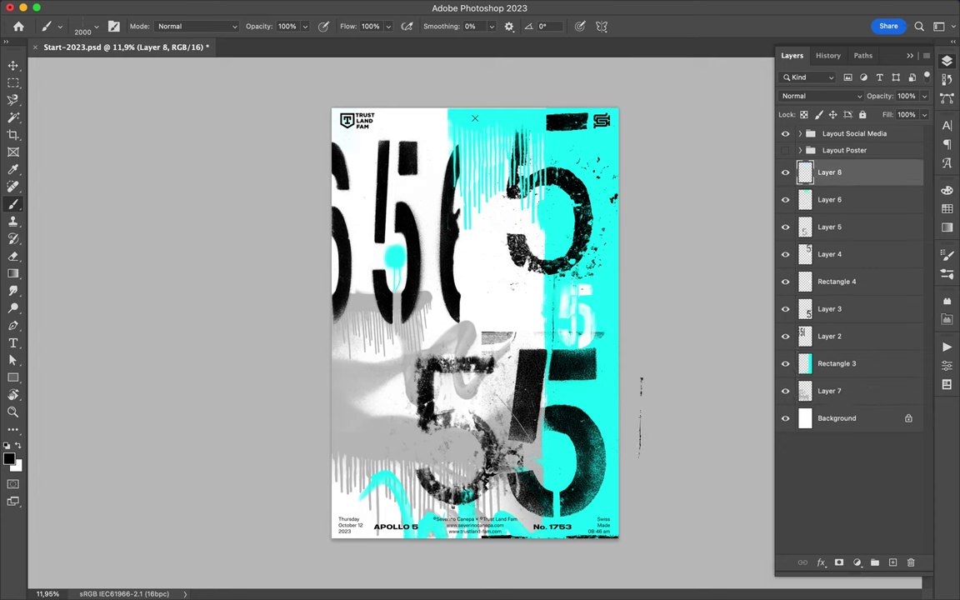
key("ctrl+shift+alt+n")
Step: Stamp a Skull 2 brush skull from Free Vintage Skulls at the poster centre
left_click(59, 26)
left_click(25, 252)
scroll(84, 311, "down", 5)
scroll(84, 311, "down", 3)
scroll(100, 316, "up", 5)
left_click(25, 228)
left_click(105, 290)
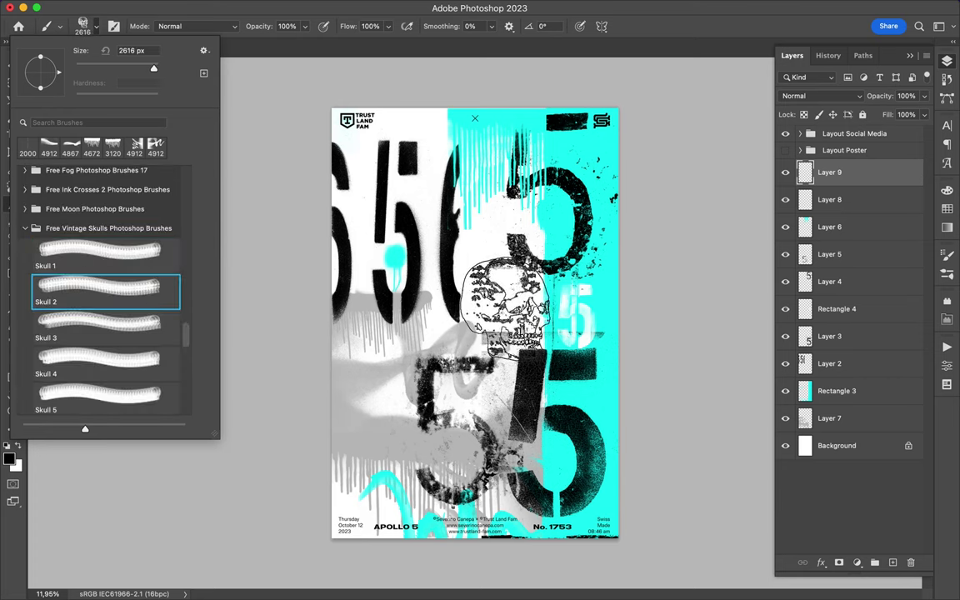
left_click(497, 308)
Step: Browse Skull 3, 4 and 7 brushes and stamp a second skull lower down
left_click(104, 335)
left_click(129, 360)
scroll(125, 375, "down", 3)
left_click(120, 300)
scroll(111, 406, "down", 3)
left_click(101, 261)
left_click(340, 415)
Step: Cut the lower skull onto its own layer and shift the upper skull left
key("m")
left_click_drag(345, 382, 441, 504)
key("ctrl+shift+j")
key("v")
left_click_drag(399, 446, 458, 454)
left_click_drag(562, 297, 533, 311)
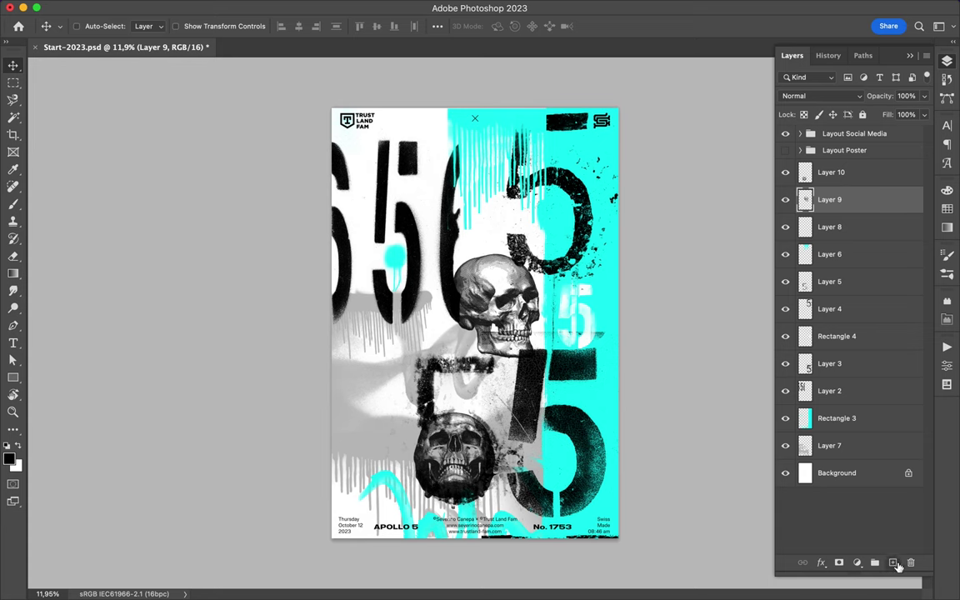
Step: Stamp a cyan Skull 13 on a new layer at the poster's left
left_click(892, 562)
key("b")
left_click(83, 26)
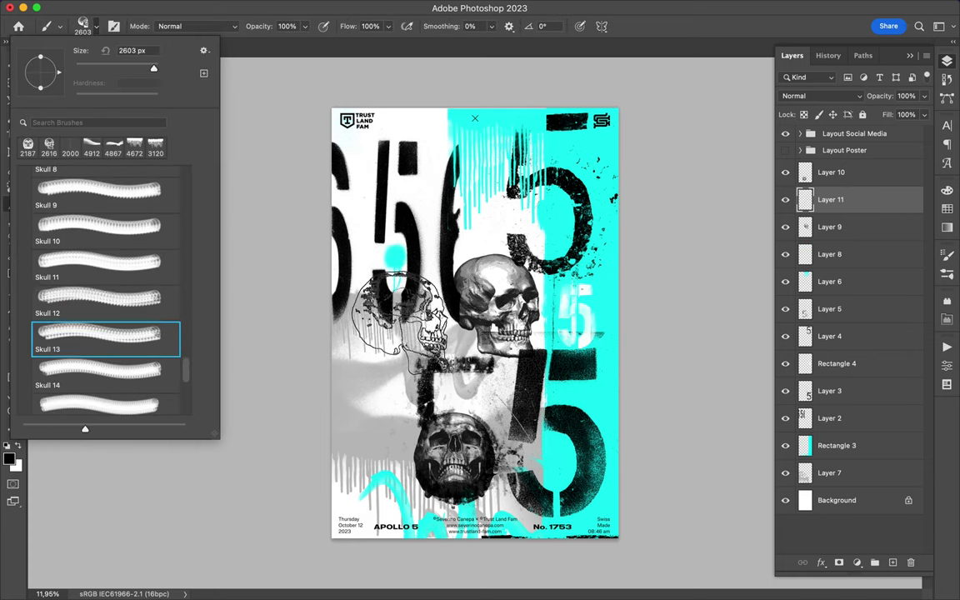
left_click(400, 325)
left_click(946, 208)
left_click(788, 224)
left_click(379, 350)
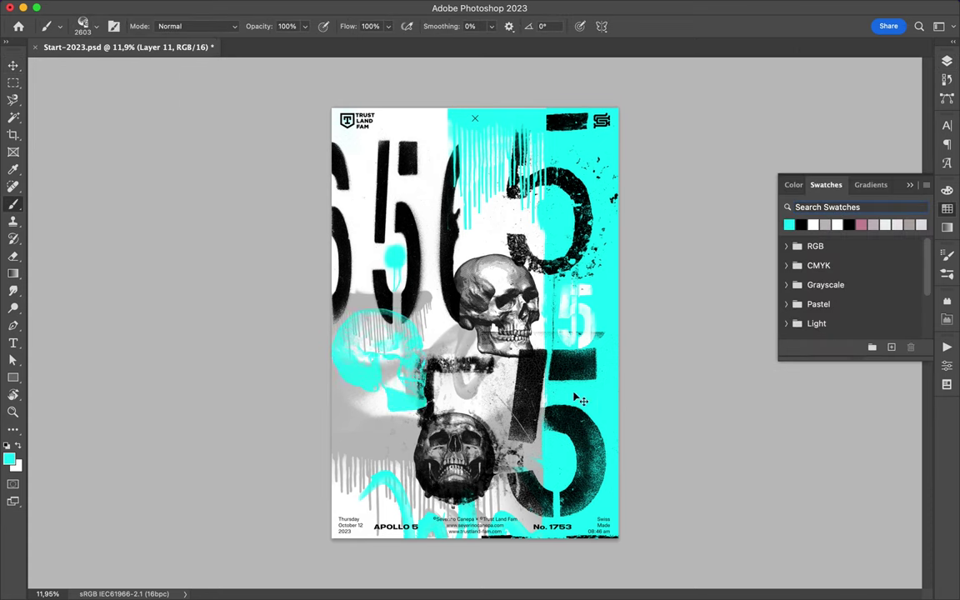
Step: Move the cyan skull to the lower centre and add a new layer above Rectangle 3
key("v")
left_click_drag(390, 435, 526, 487)
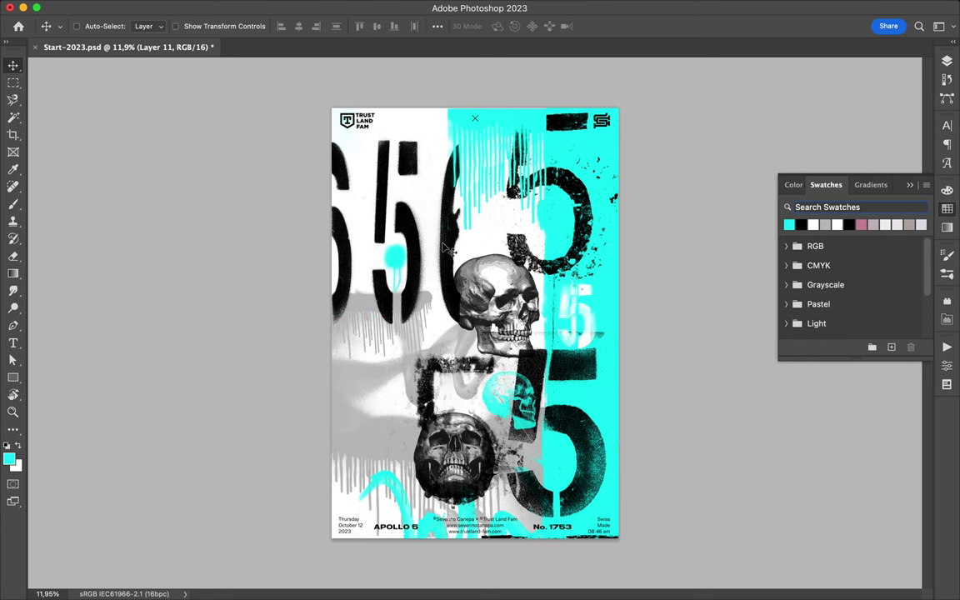
left_click(946, 61)
left_click(833, 500)
left_click(892, 563)
Step: Load the SG Spraypaint 10 brush and stamp a dark spray-paint dab on the poster
key("b")
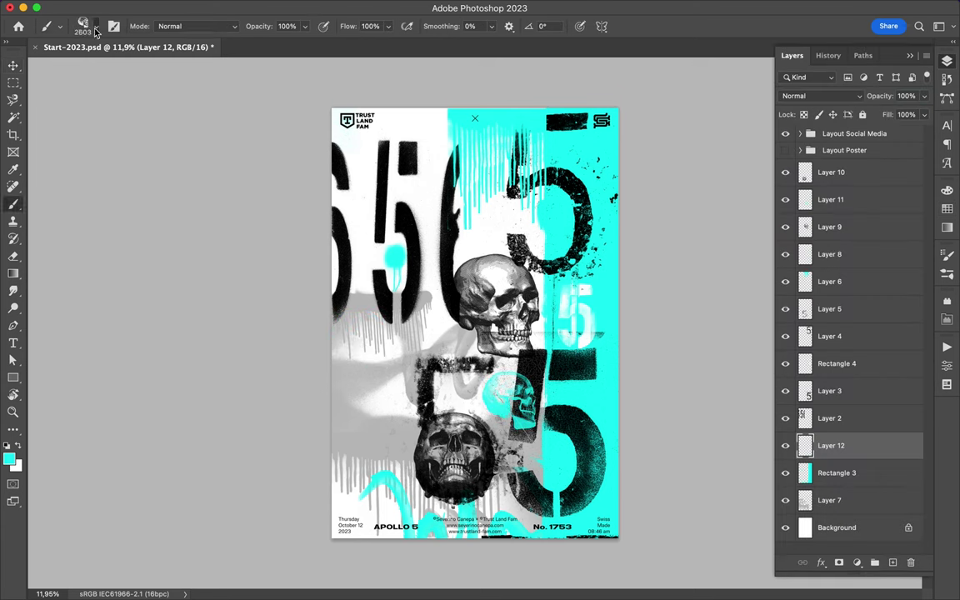
left_click(83, 25)
scroll(27, 282, "down", 3)
left_click(25, 278)
left_click(25, 278)
left_click(25, 315)
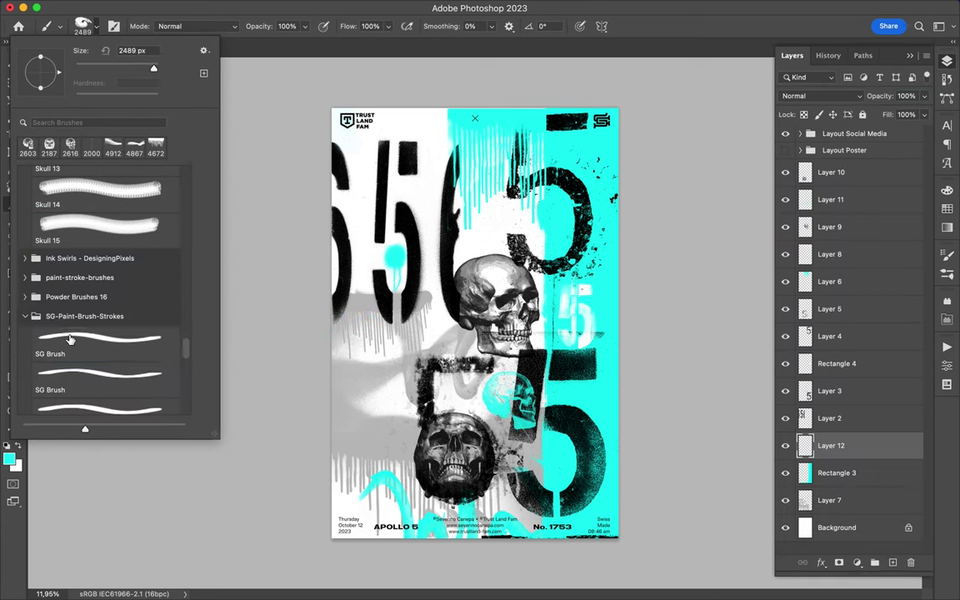
left_click(27, 322)
left_click(100, 267)
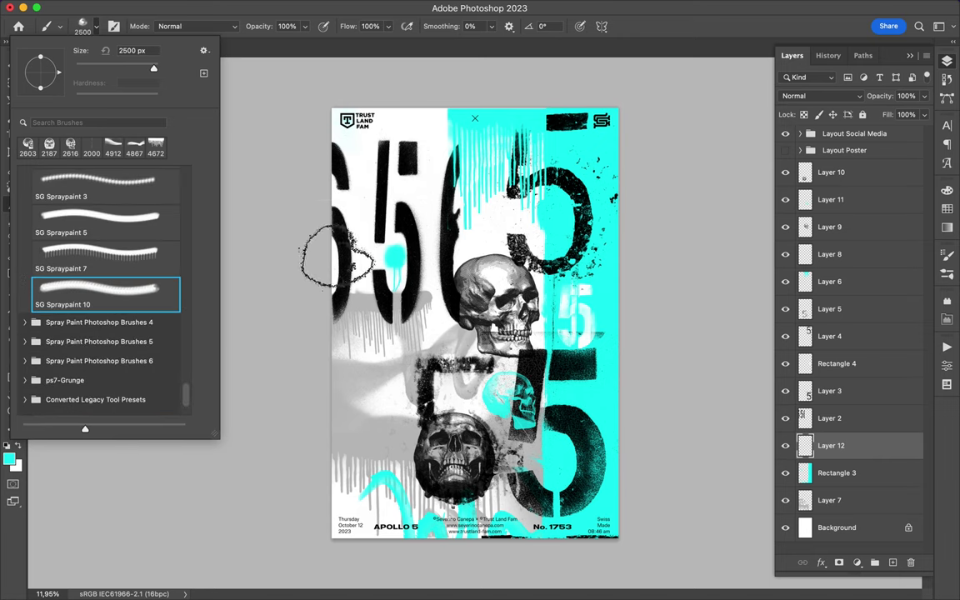
left_click(338, 256)
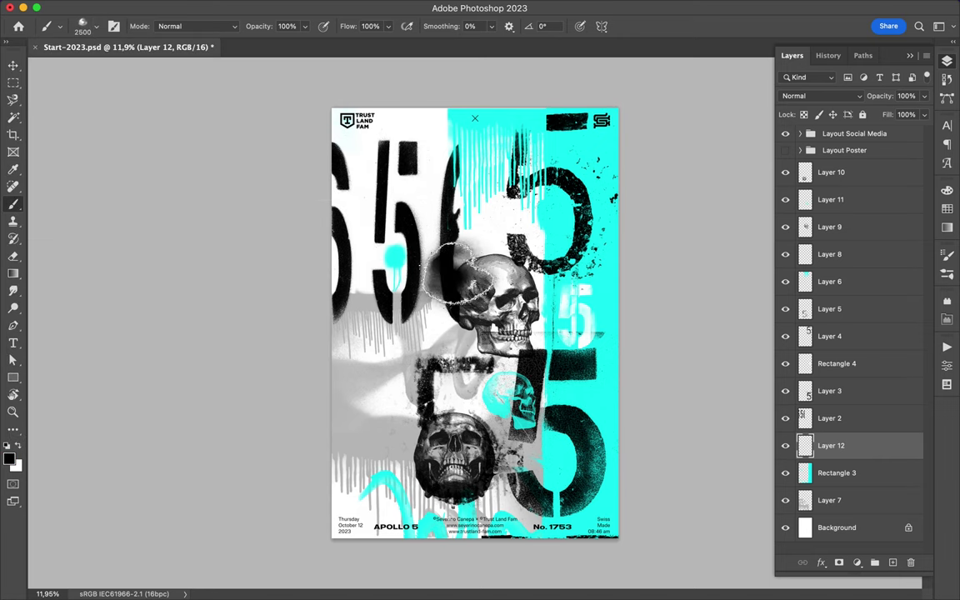
left_click(93, 26)
left_click(565, 414)
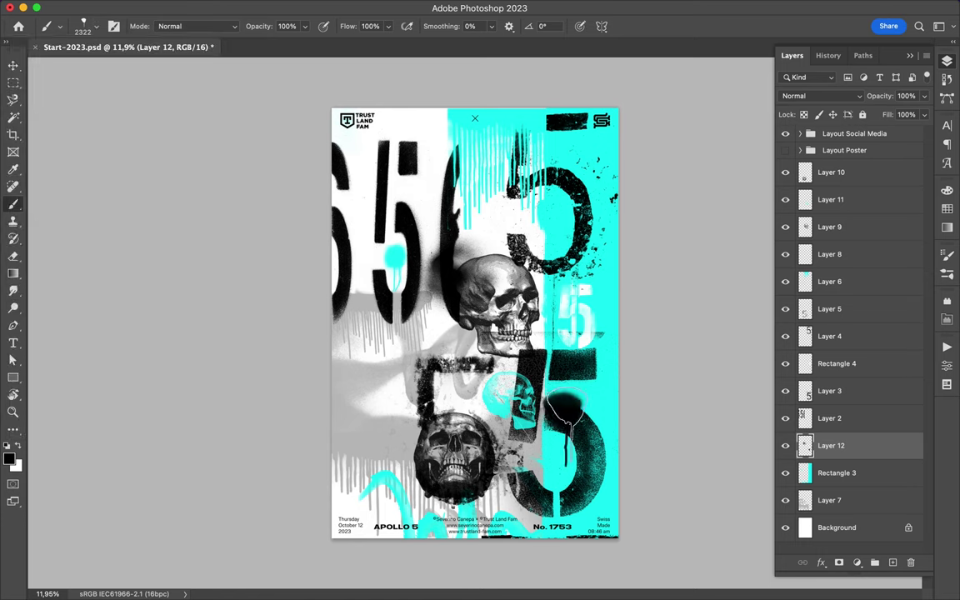
Step: Switch to the SG Spraypaint 2 brush and spray a dark dab over the cyan panel
left_click(93, 26)
left_click(83, 218)
left_click(320, 254)
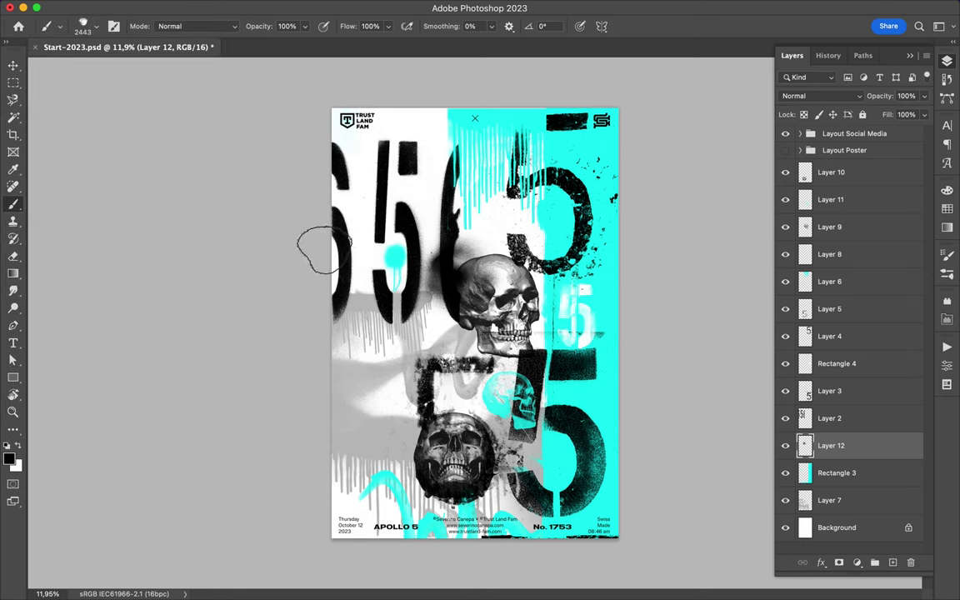
left_click(558, 243)
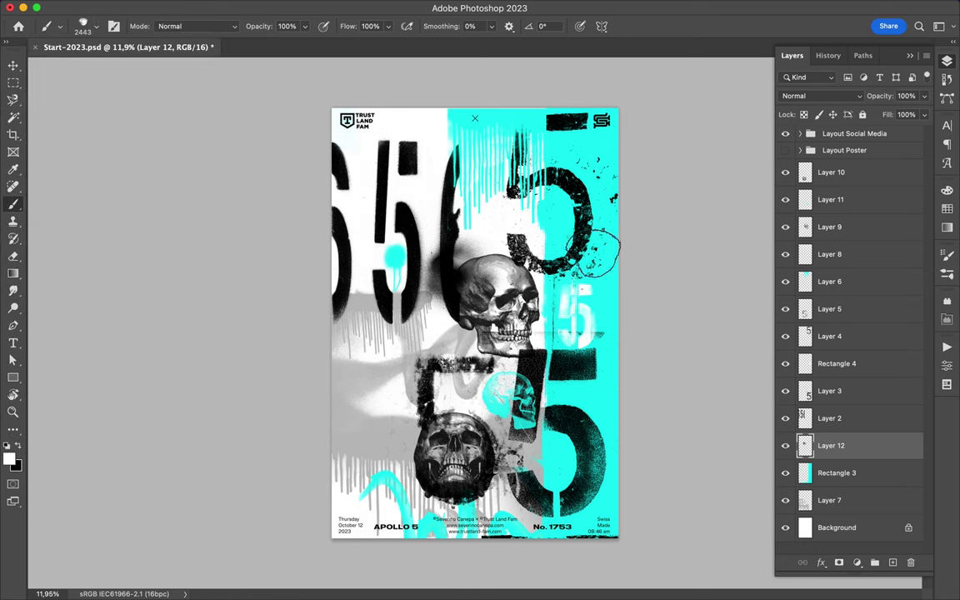
left_click(94, 26)
Step: Shrink the lower skull to about 61% and nudge the upper skull slightly left and down
key("v")
left_click(510, 122, "ctrl")
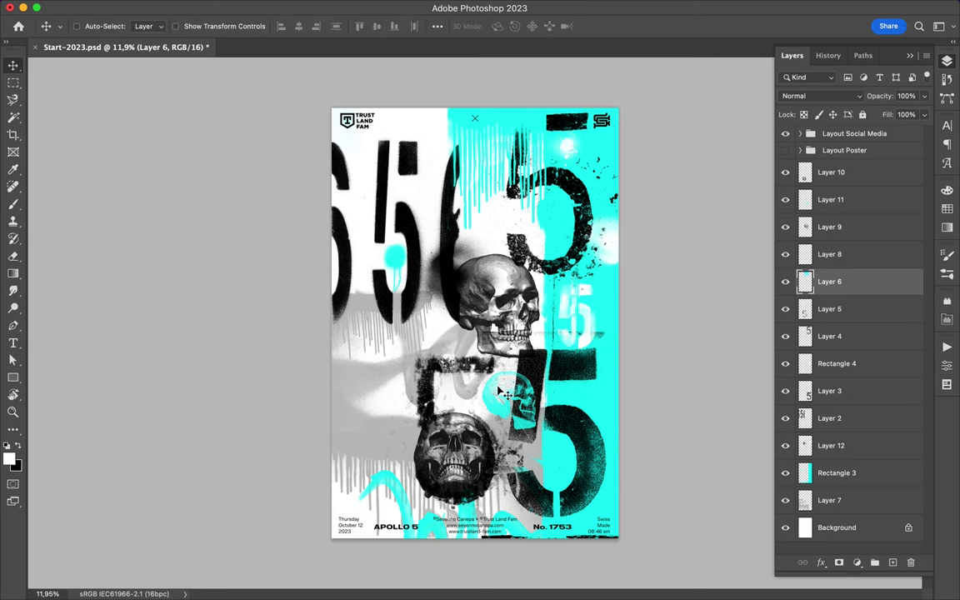
left_click(454, 450, "ctrl")
key("ctrl+t")
left_click_drag(409, 412, 428, 429)
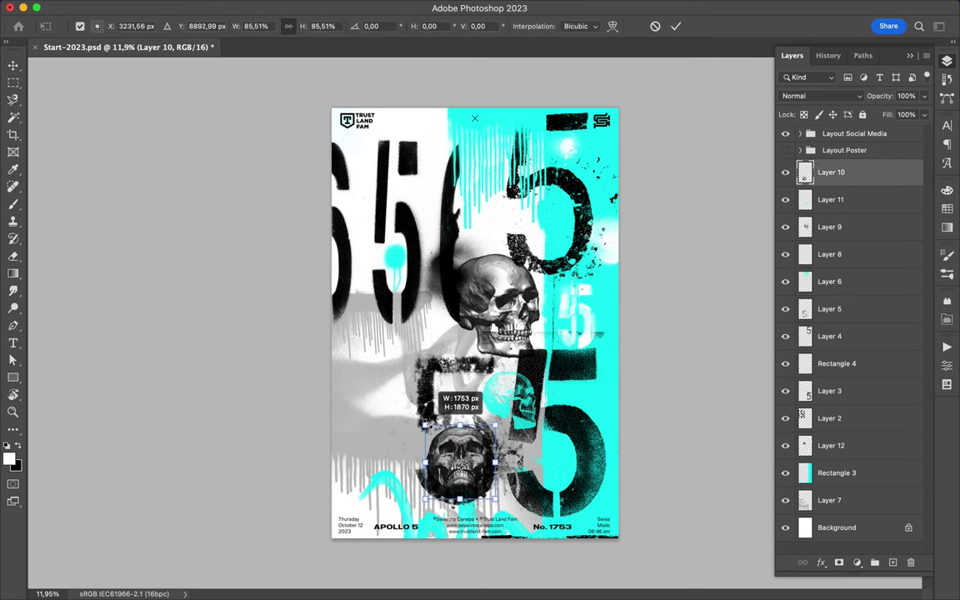
key("Return")
left_click(472, 387, "ctrl")
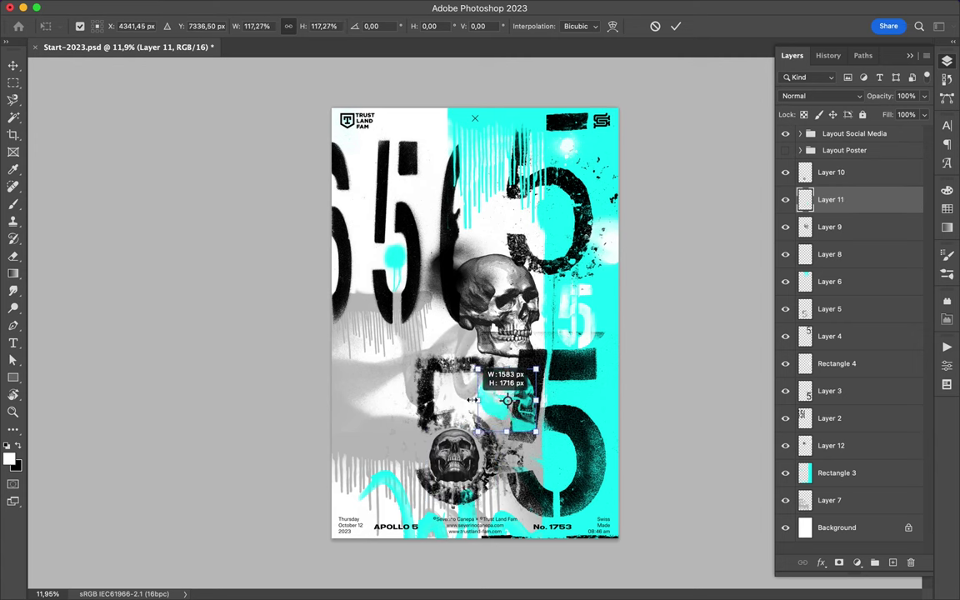
left_click(511, 304, "ctrl")
left_click_drag(511, 304, 486, 316)
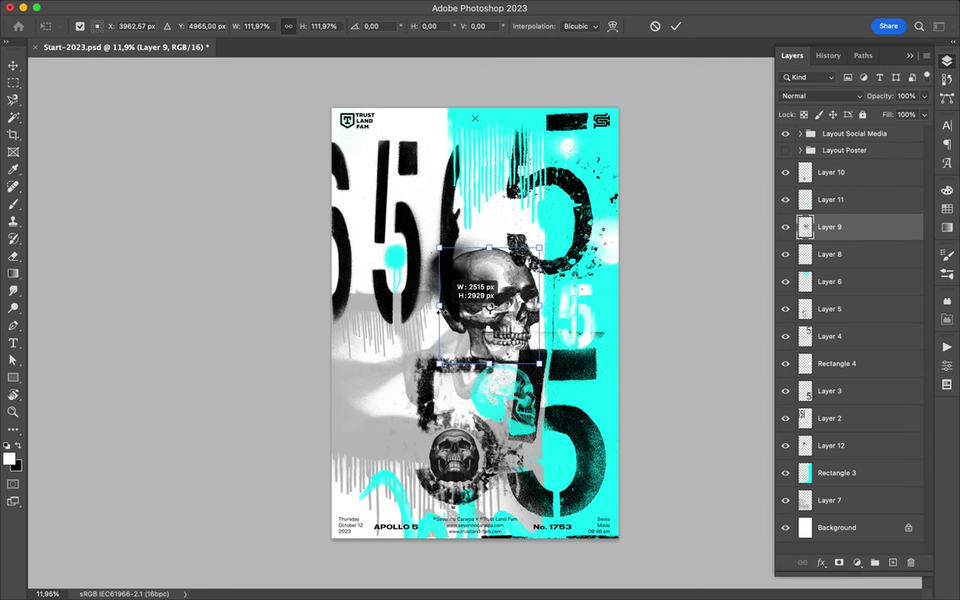
Step: Shrink the 656 numerals to about 79%, nudge them into place, and shift the black 5 right
left_click(446, 371)
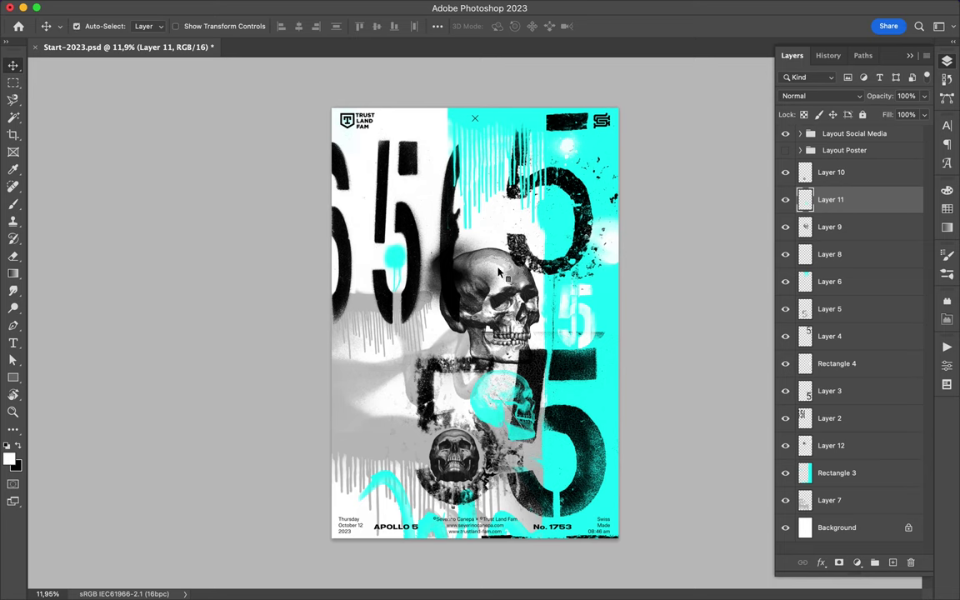
left_click(391, 233)
key("ctrl+t")
left_click_drag(464, 333, 414, 254)
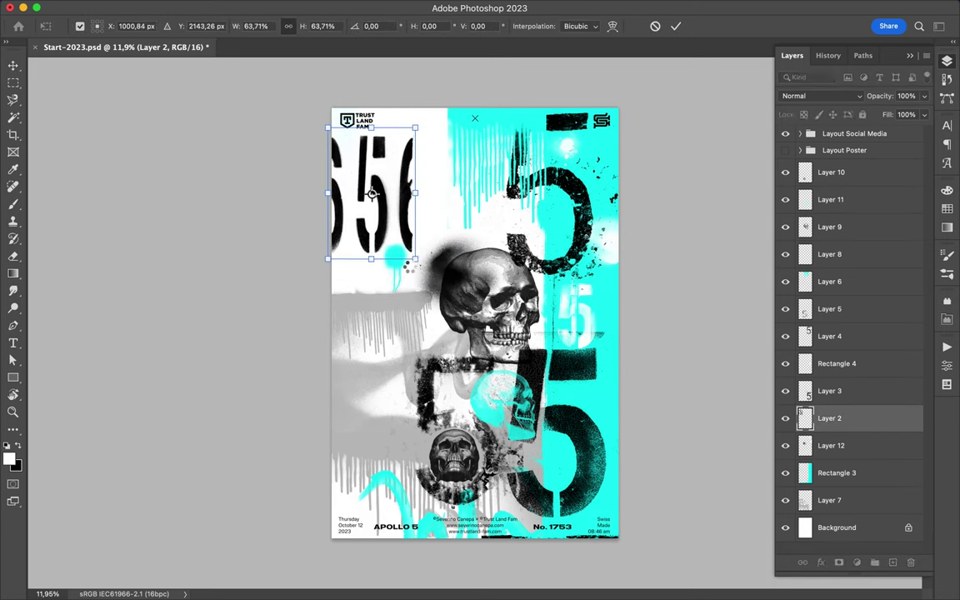
key("Return")
left_click_drag(403, 200, 407, 205)
left_click_drag(516, 378, 534, 379)
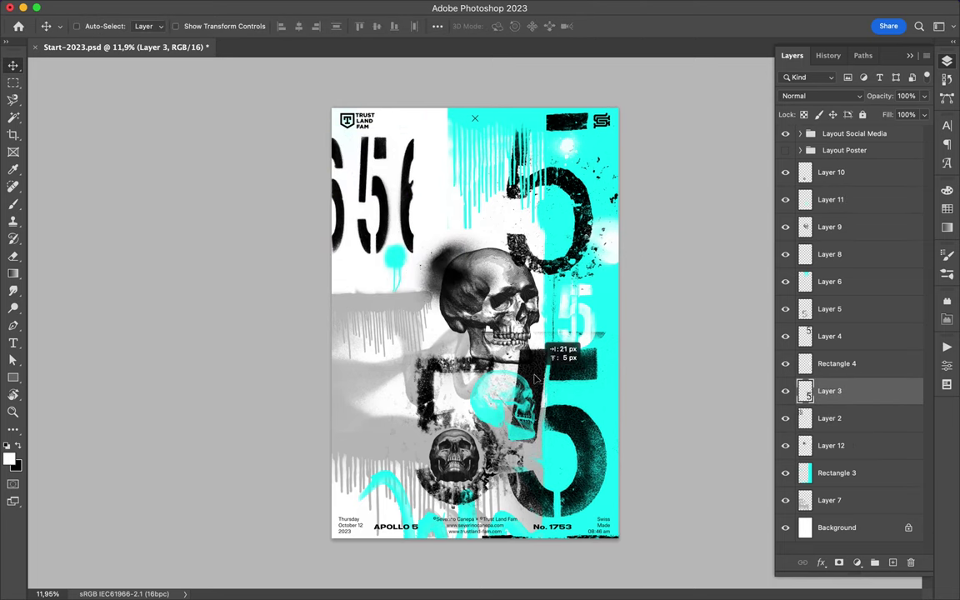
Step: Shorten the grey lower 5 stencil from top and bottom, then move it and the lower skull left
left_click(432, 395)
key("ctrl+t")
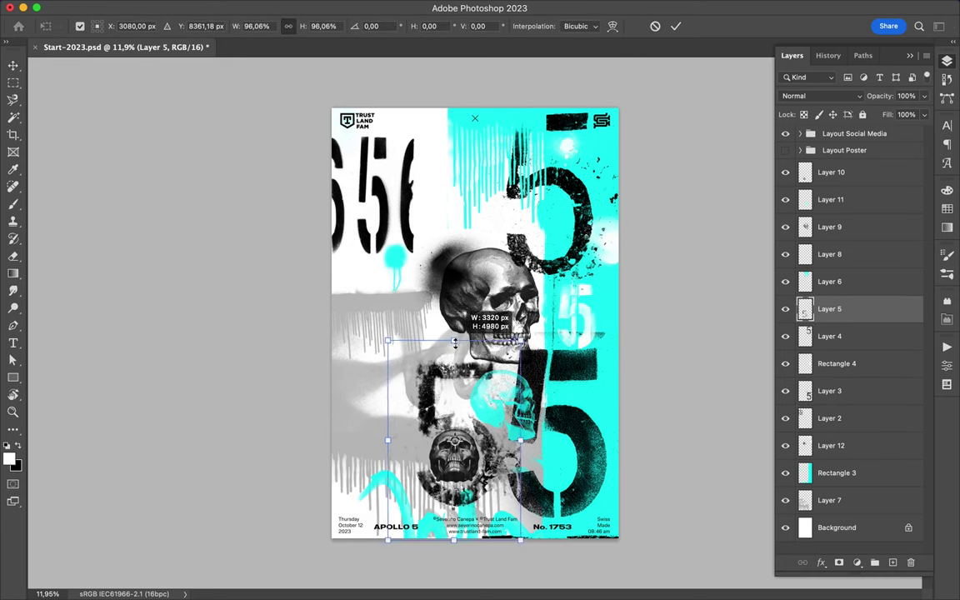
left_click_drag(454, 546, 454, 533)
left_click_drag(454, 344, 373, 334)
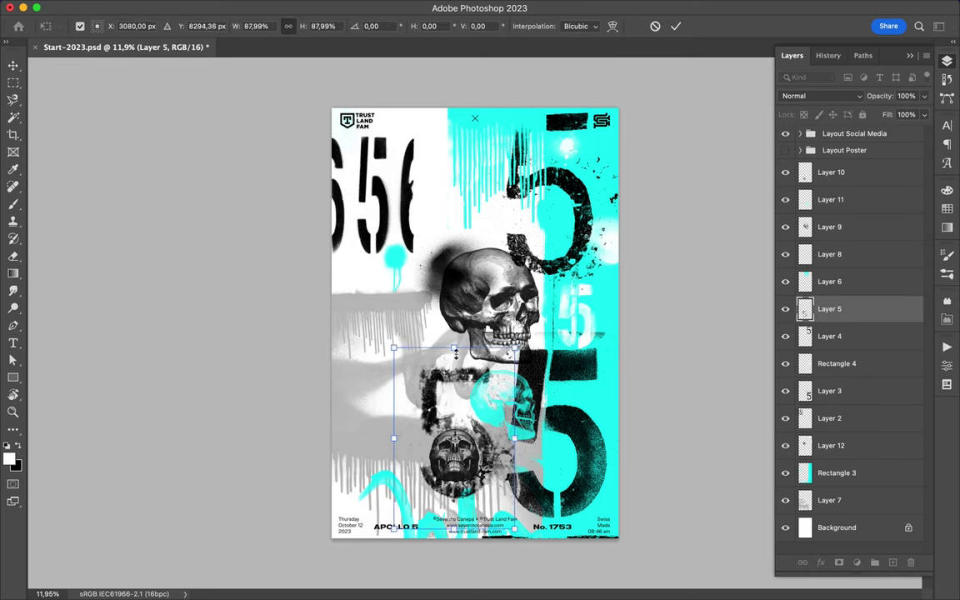
key("Return")
left_click(424, 431, "shift")
left_click_drag(457, 368, 431, 380)
Step: Switch to the Brush tool and add a new empty layer for the moon
left_click(13, 204)
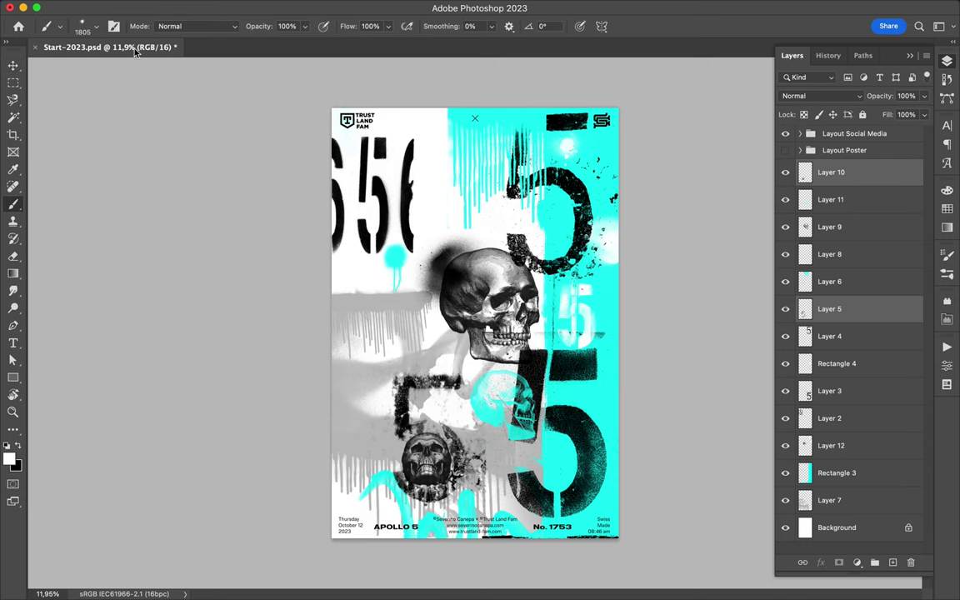
right_click(29, 218)
scroll(29, 218, "up", 2)
left_click(25, 210)
left_click(97, 204)
key("ctrl+shift+alt+n")
Step: Stamp a moon with the Moon 8 brush near the poster's top left
left_click(96, 26)
scroll(90, 278, "up", 5)
left_click(108, 373)
left_click(95, 354)
scroll(89, 317, "down", 5)
left_click(75, 376)
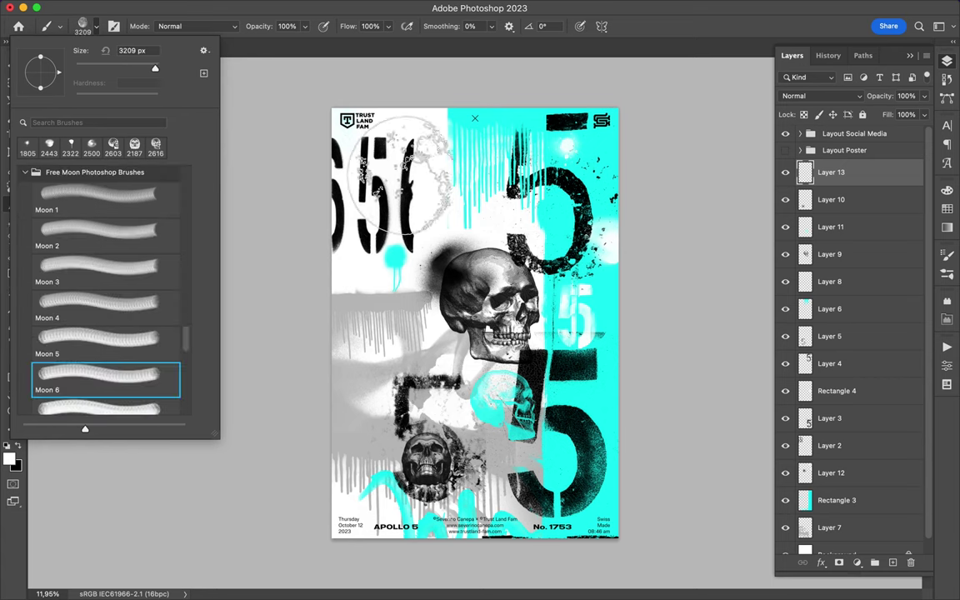
left_click(312, 179)
left_click(400, 190)
Step: Shift the moon about 215 px left behind the 656 and load a grid brush
key("v")
left_click_drag(539, 210, 361, 225)
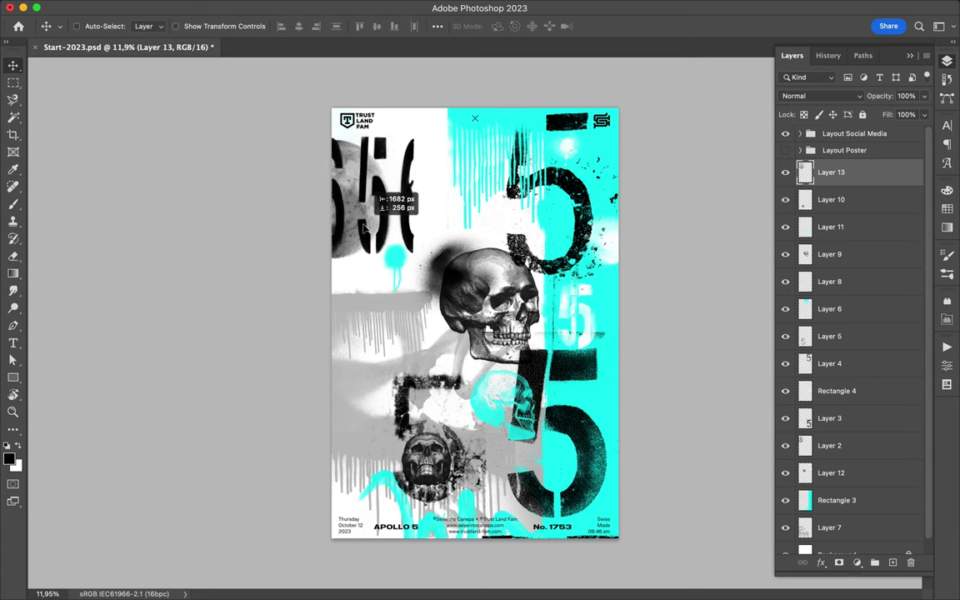
key("b")
left_click(84, 26)
scroll(67, 250, "up", 3)
scroll(29, 248, "up", 2)
left_click(25, 245)
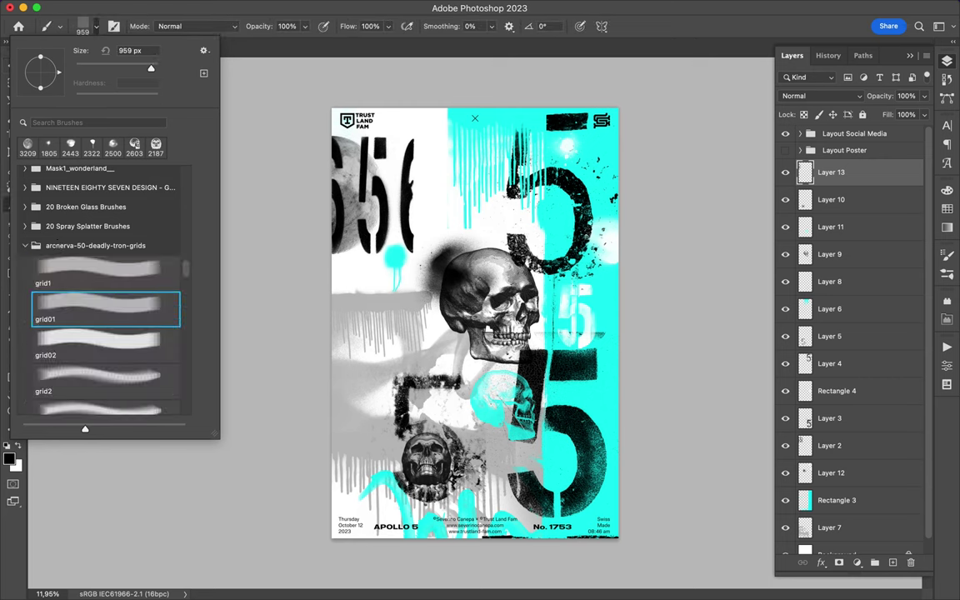
Step: Stamp a grey grid-texture patch on the poster with the chosen grid brush
key("Return")
key("v")
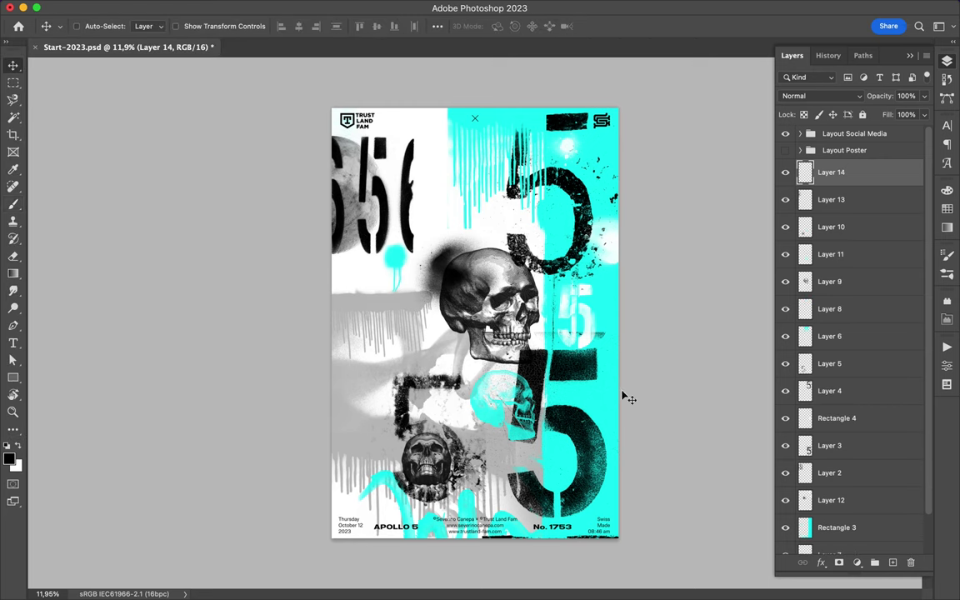
key("b")
left_click(86, 28)
left_click(342, 293)
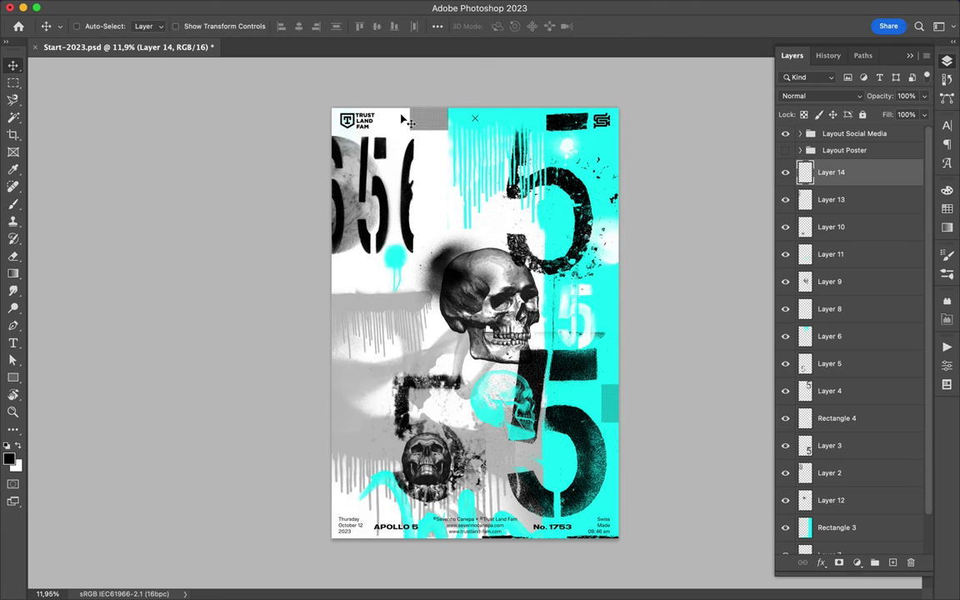
Step: Reposition the grey grid patch toward the poster's top right
left_click(92, 26)
key("Escape")
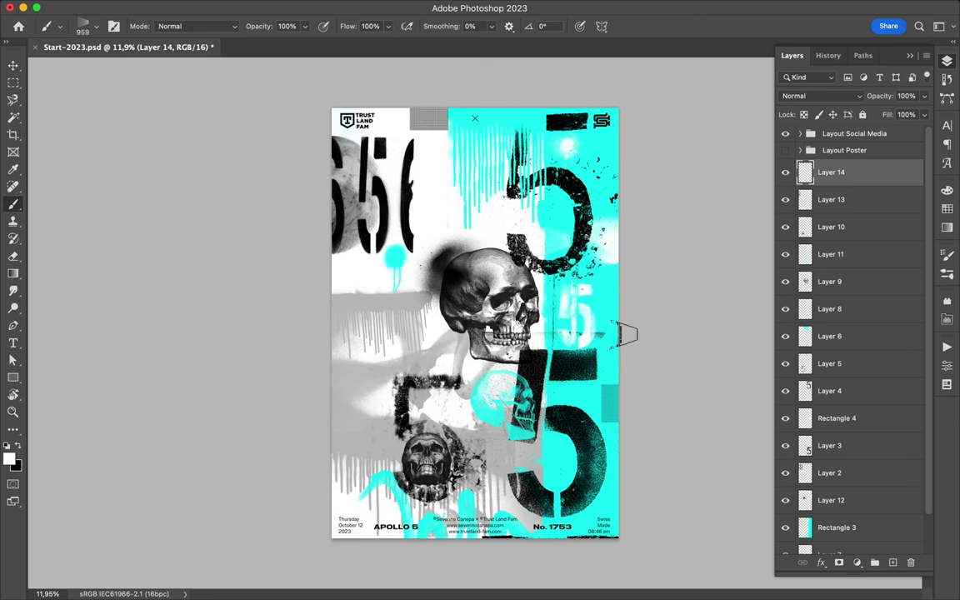
scroll(524, 250, "up", 5)
key("v")
left_click_drag(468, 64, 662, 132)
scroll(662, 132, "down", 5)
Step: Choose another grid brush preset and enlarge the grey patch at the left edge
key("b")
right_click(58, 332)
double_click(108, 331)
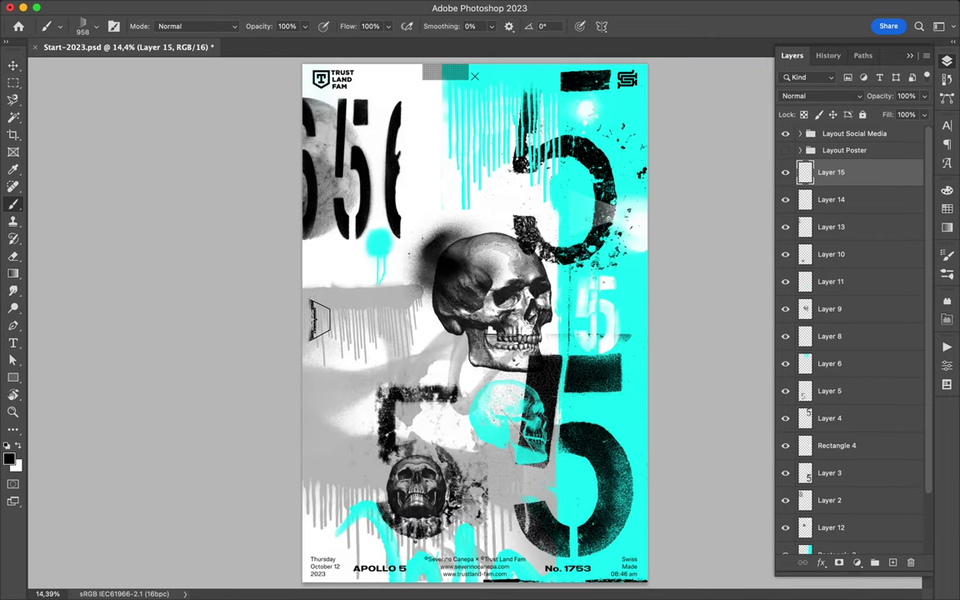
key("v")
key("ctrl+t")
left_click_drag(321, 306, 336, 311)
key("Return")
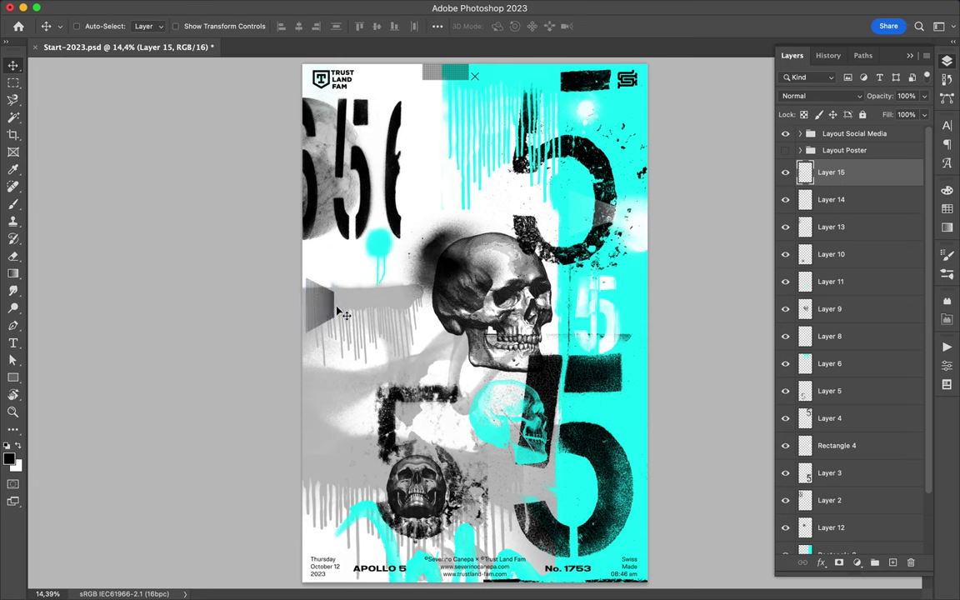